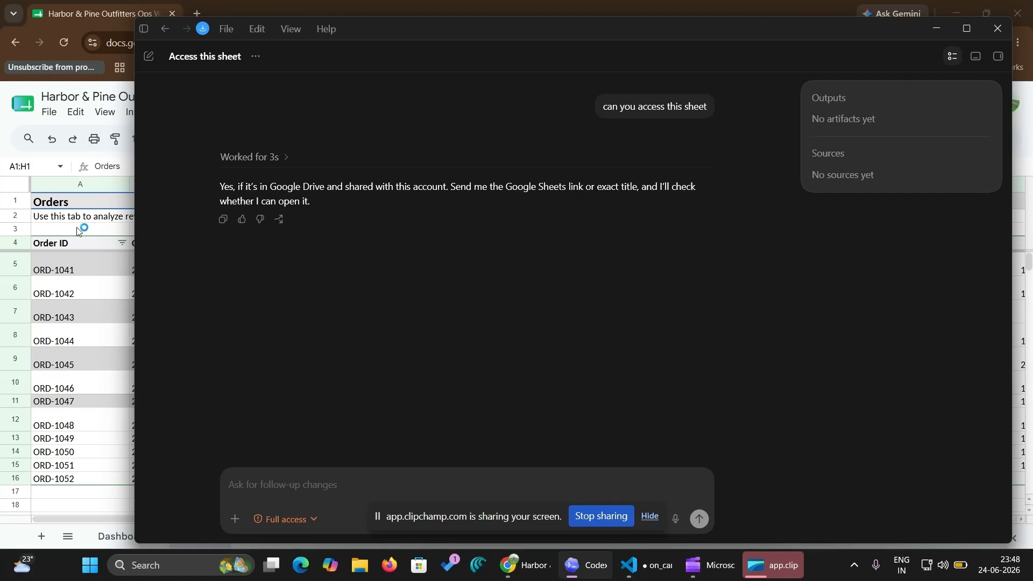
Switch to Google Sheets and look through the workbook's Dashboard, Orders, Inventory Pipeline, Vendor Quotes and Demo Change Log sheets
click(2, 148)
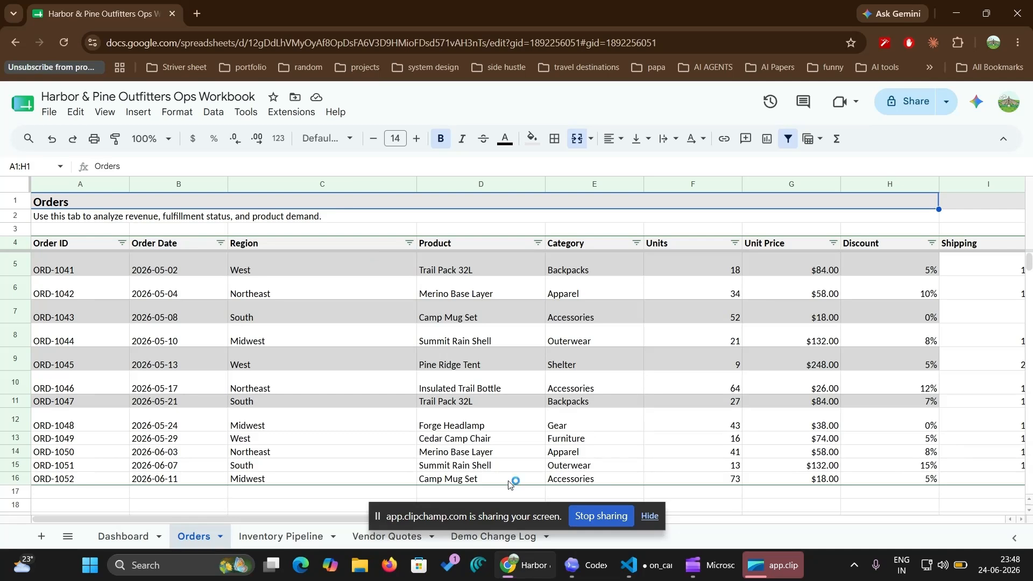
click(651, 517)
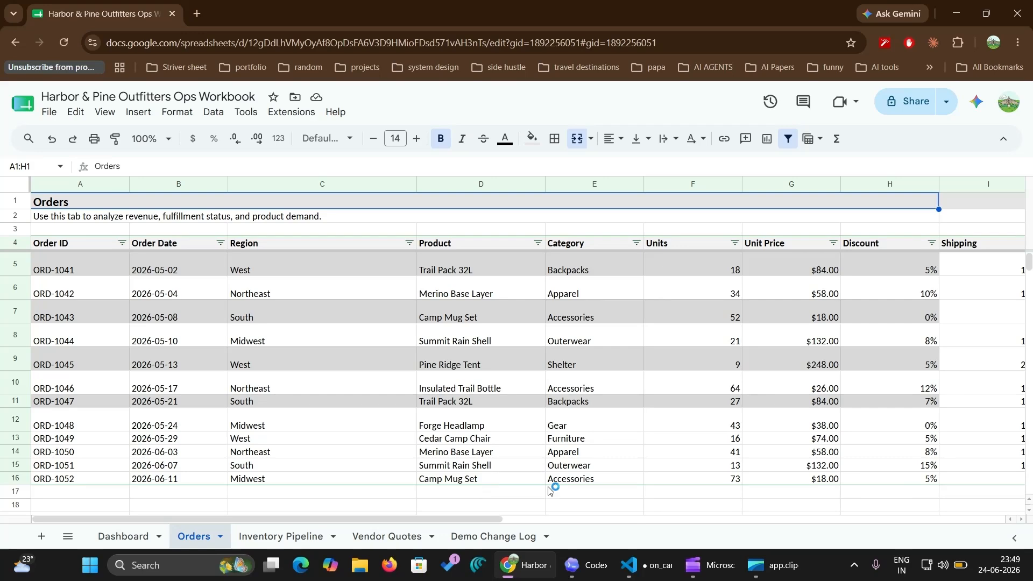
click(139, 535)
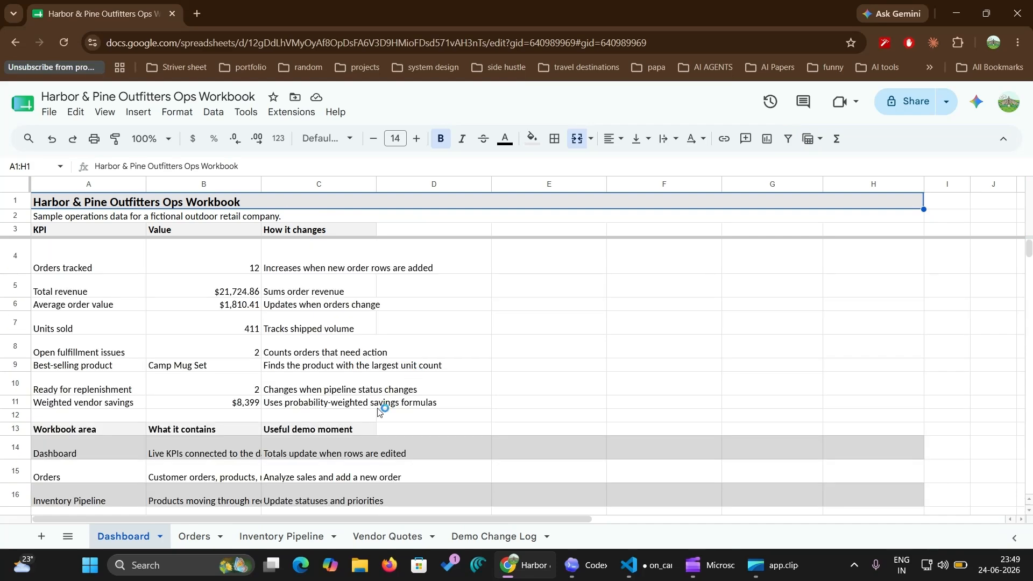
click(203, 540)
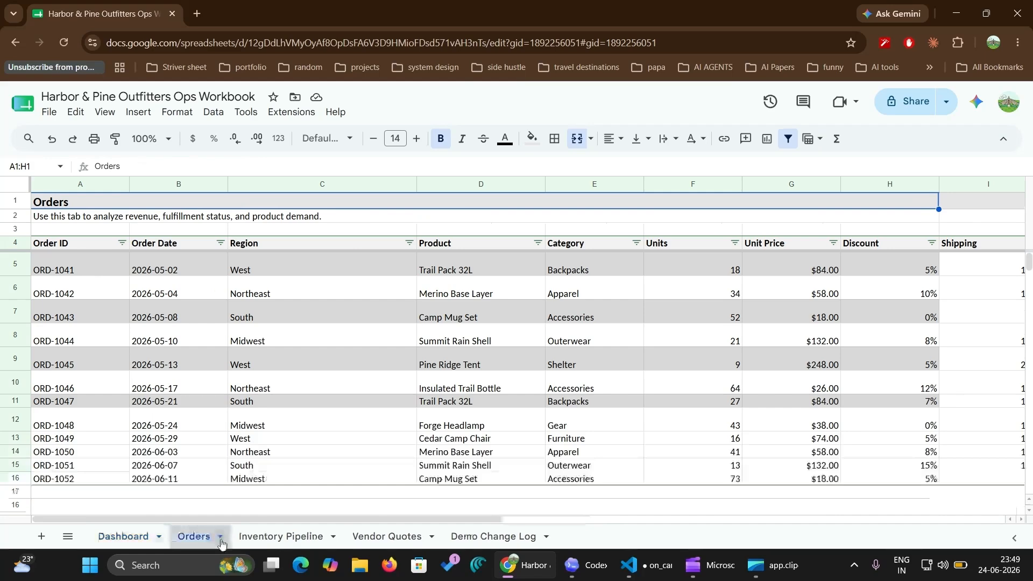
click(275, 537)
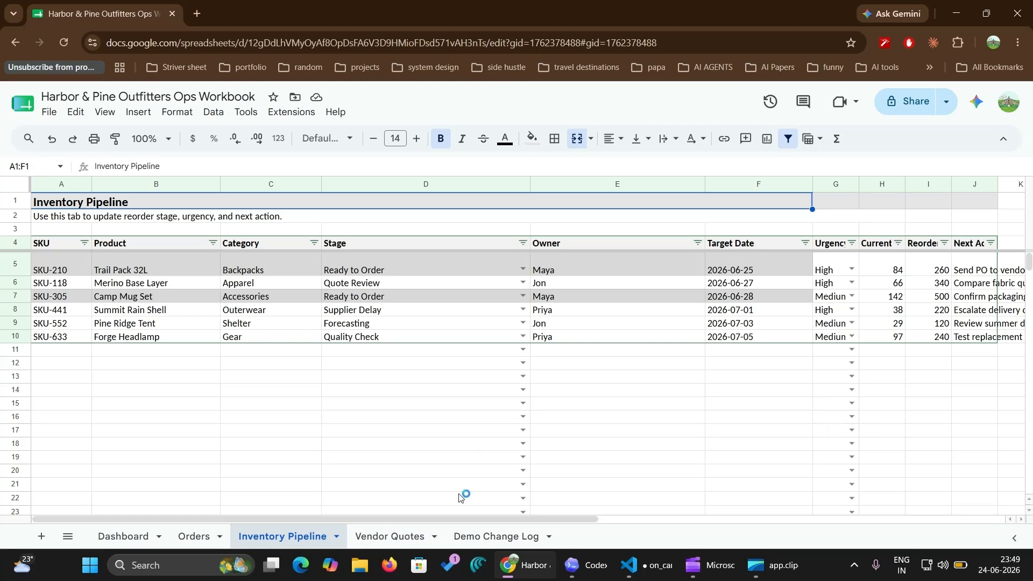
click(413, 538)
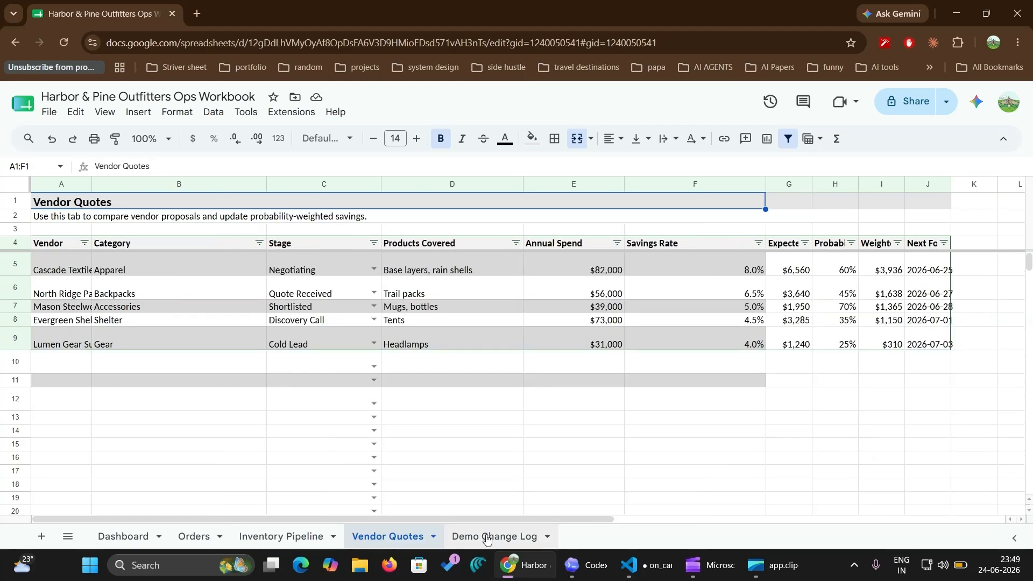
click(487, 538)
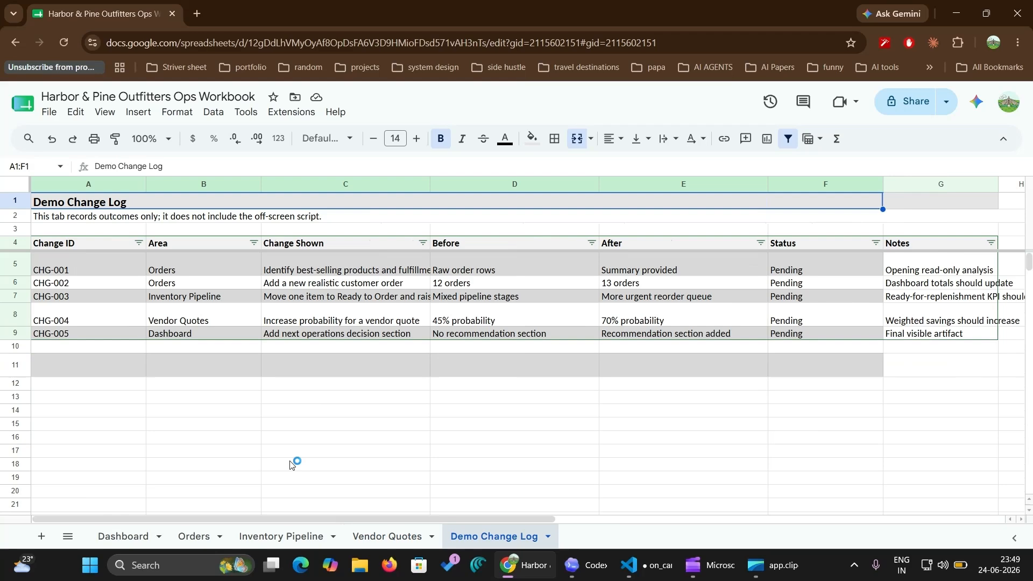
click(118, 540)
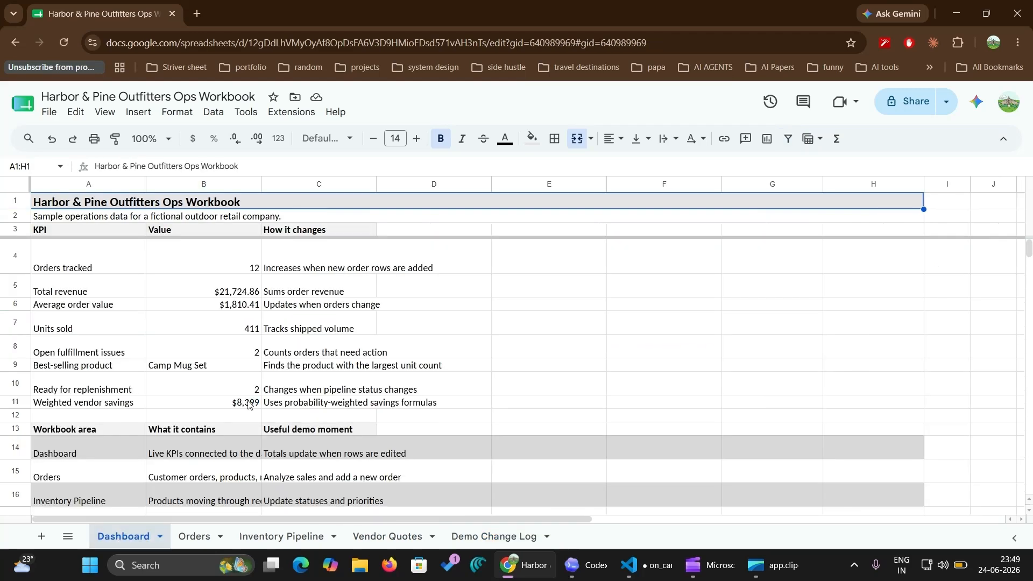
scroll(248, 404, down, 1)
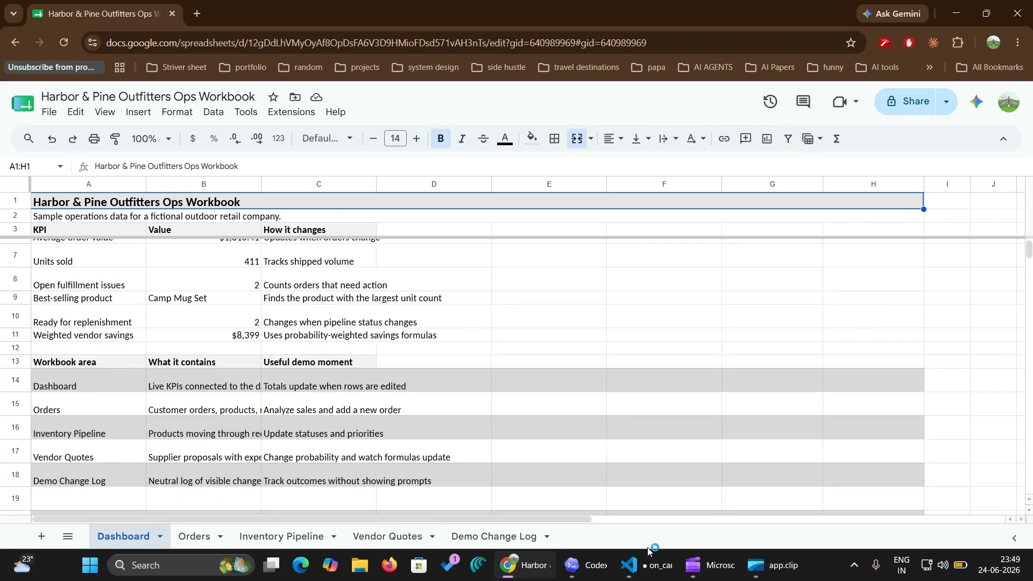
In Codex, show on_camera_prompts.md beside the chat and send Prompt 1, asking for the top 3 products by units sold and fulfillment issues
click(602, 561)
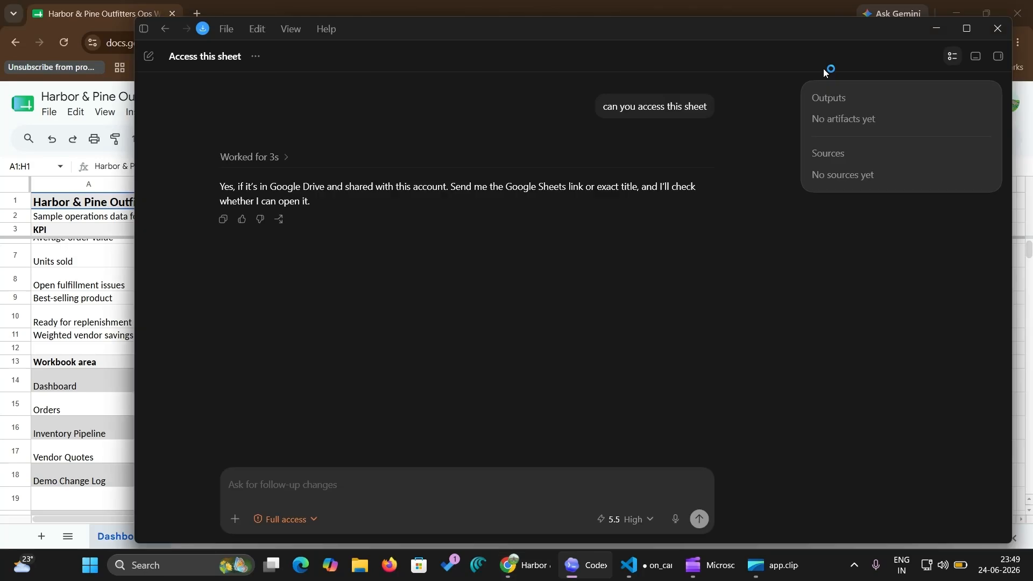
click(996, 56)
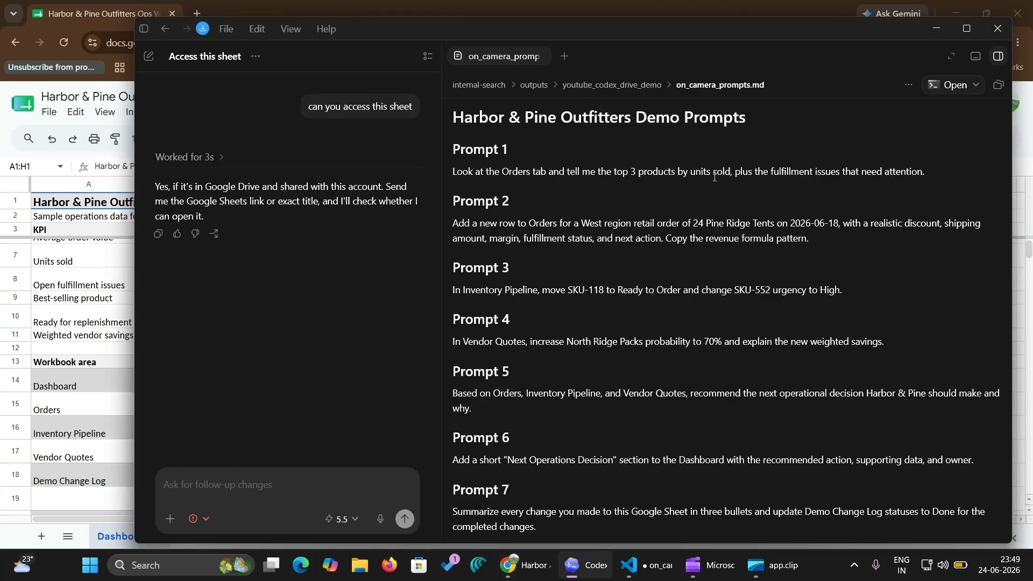
triple_click(668, 168)
key(ctrl+c)
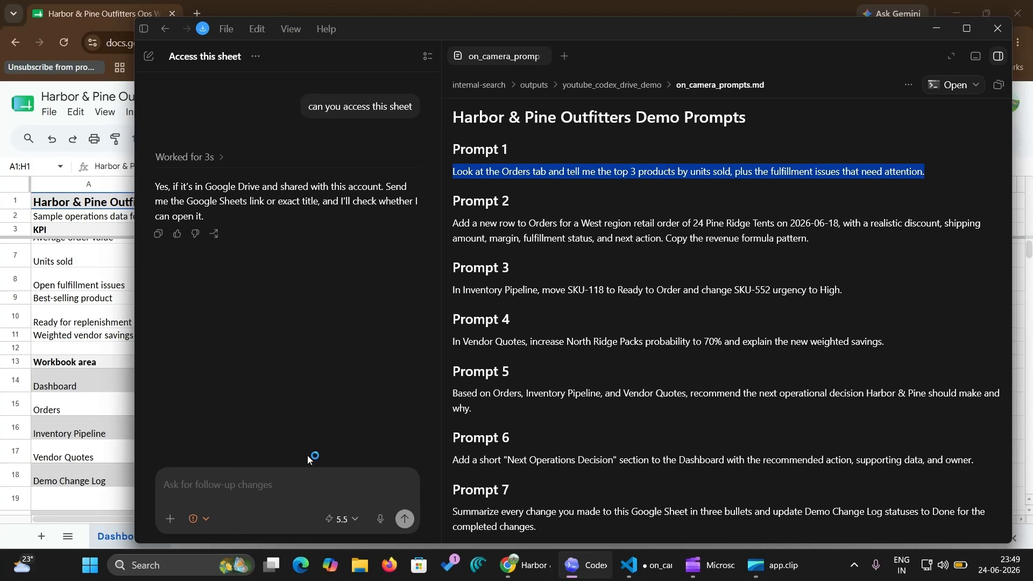
click(301, 484)
key(ctrl+v)
key(Return)
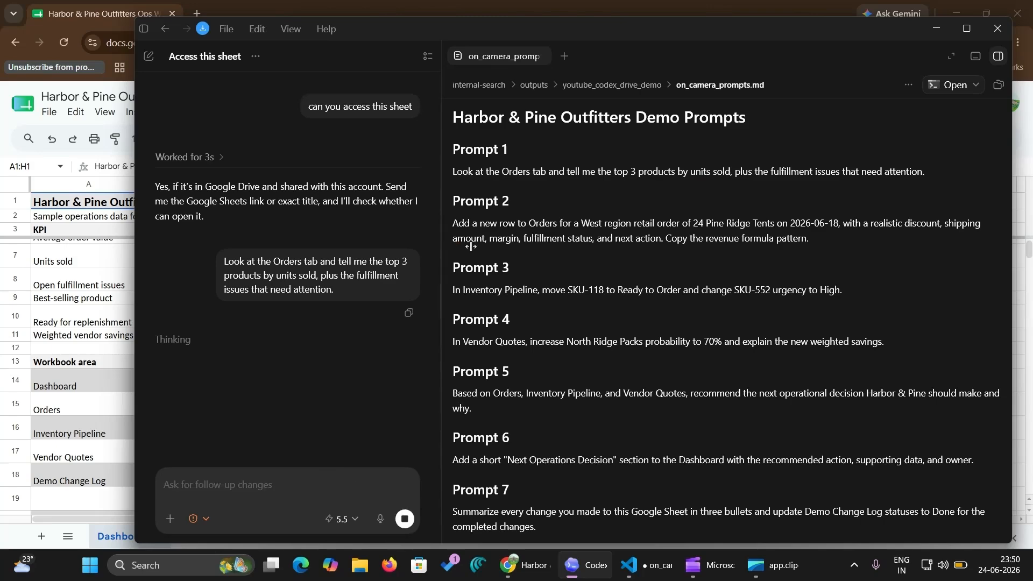
Widen the chat area and examine the attention needed for each fulfillment item in the reply
drag(471, 247, 679, 251)
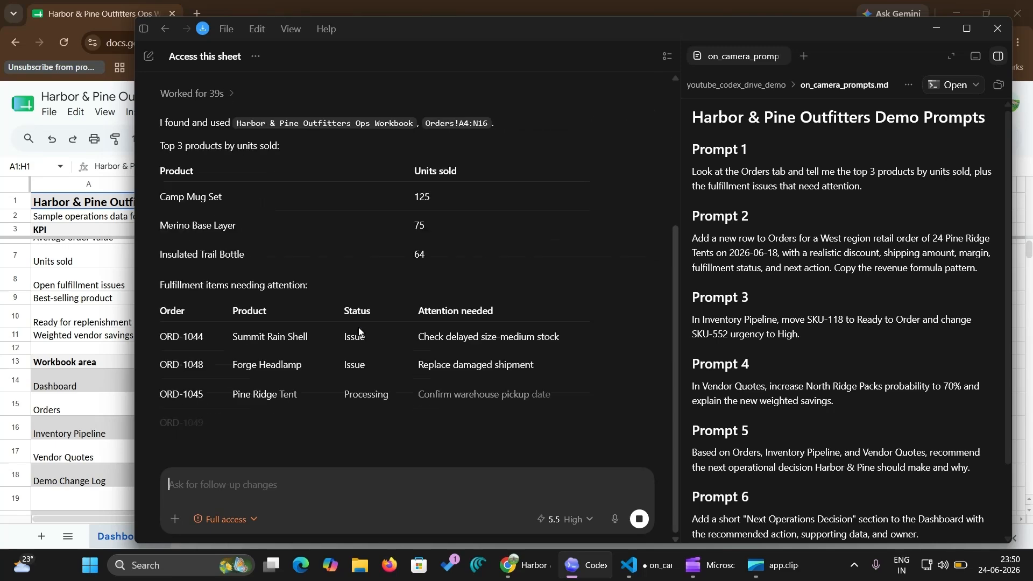
scroll(359, 329, up, 1)
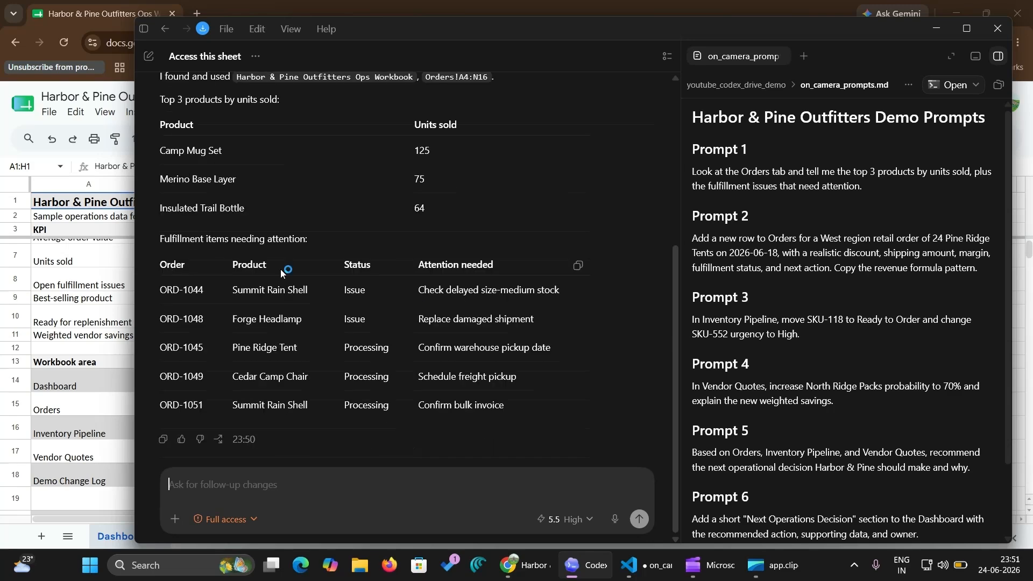
drag(419, 291, 581, 298)
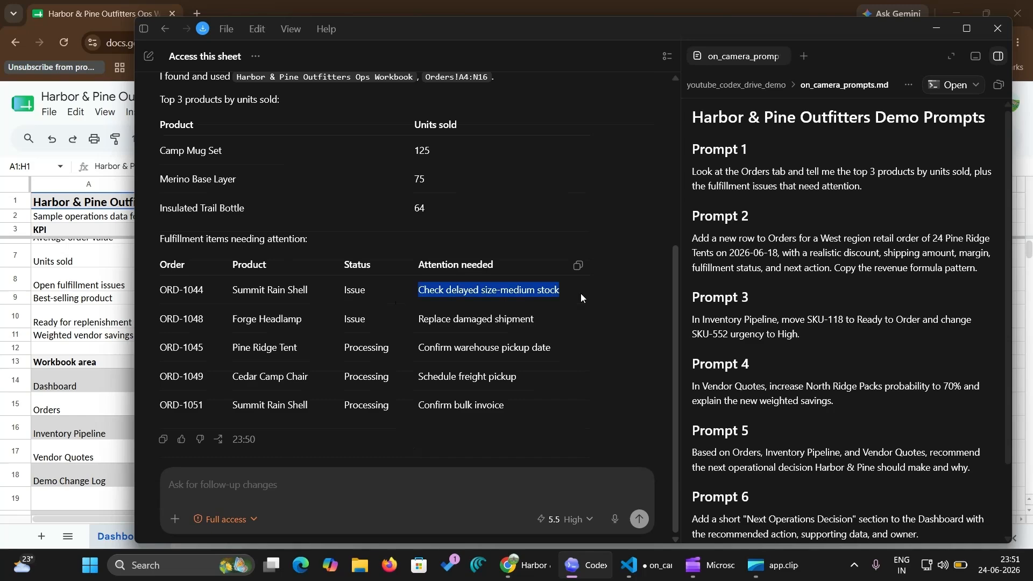
drag(419, 319, 547, 320)
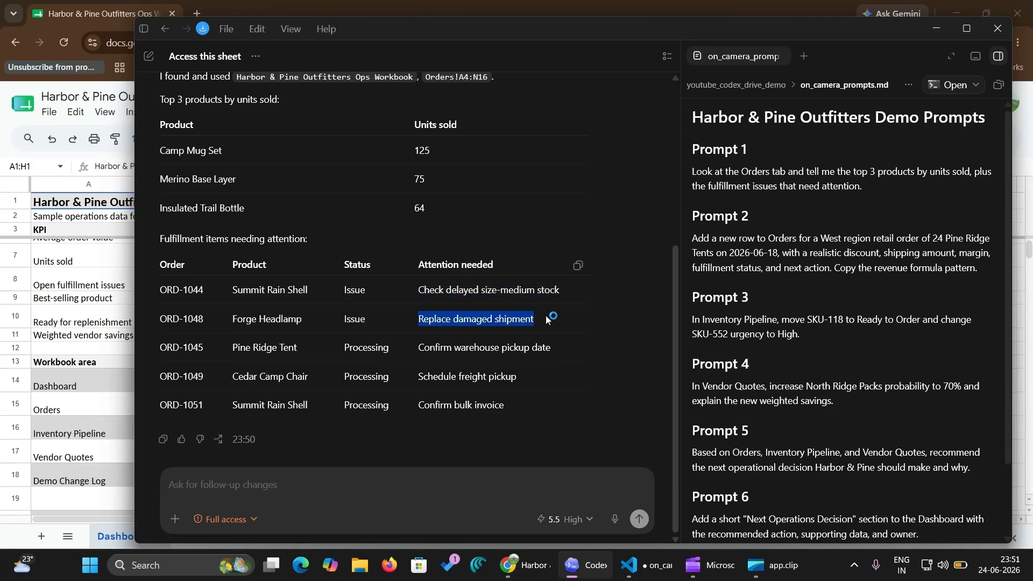
drag(419, 348, 569, 347)
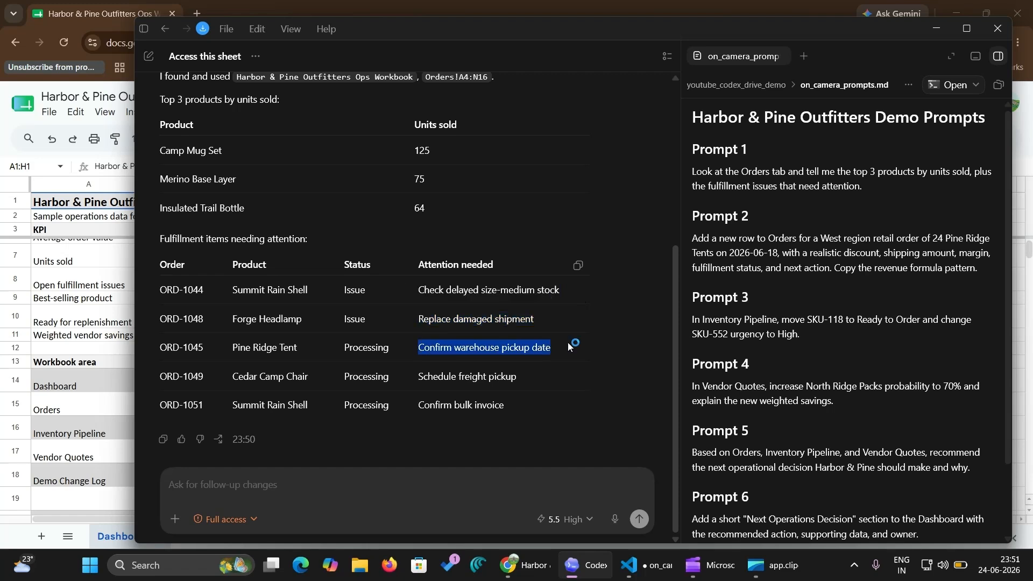
drag(435, 383, 520, 379)
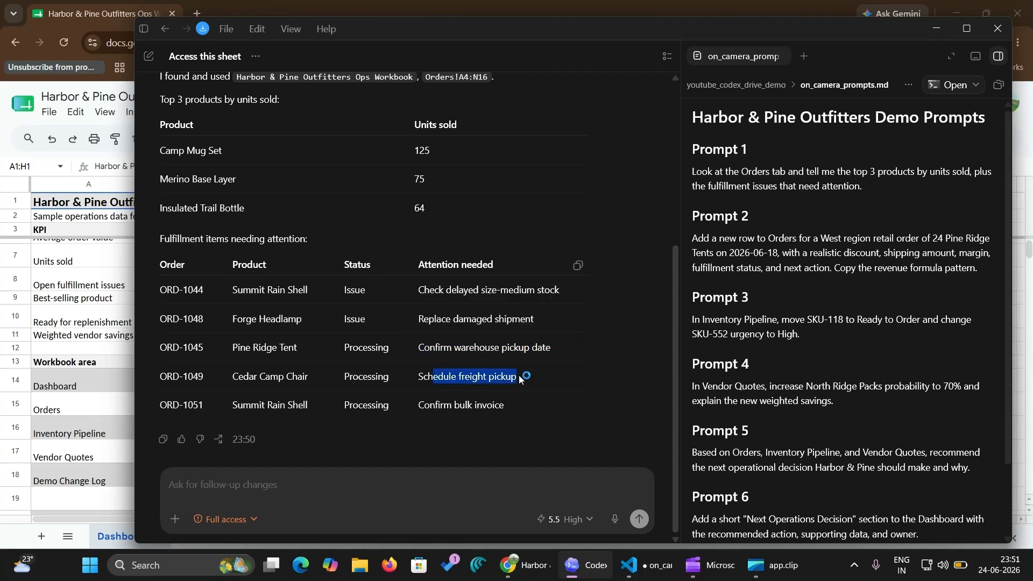
drag(418, 406, 521, 399)
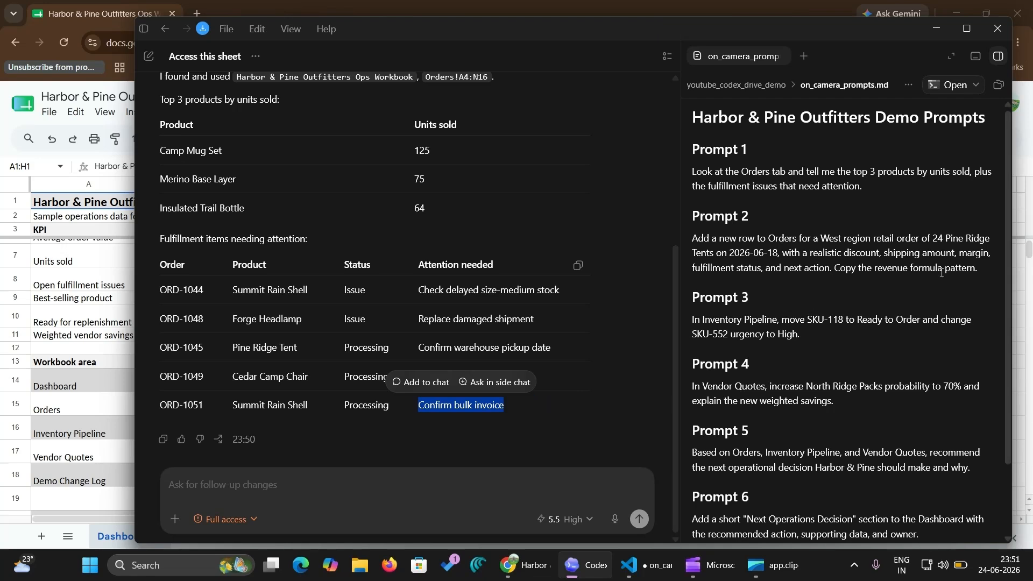
Send Prompt 2 from the prompts file, requesting a new Orders row for 24 Pine Ridge Tents, West region, dated 2026-06-18
drag(978, 270, 707, 243)
mouse_move(707, 242)
mouse_down()
mouse_move(694, 249)
mouse_move(693, 238)
mouse_up()
key(ctrl+c)
click(341, 482)
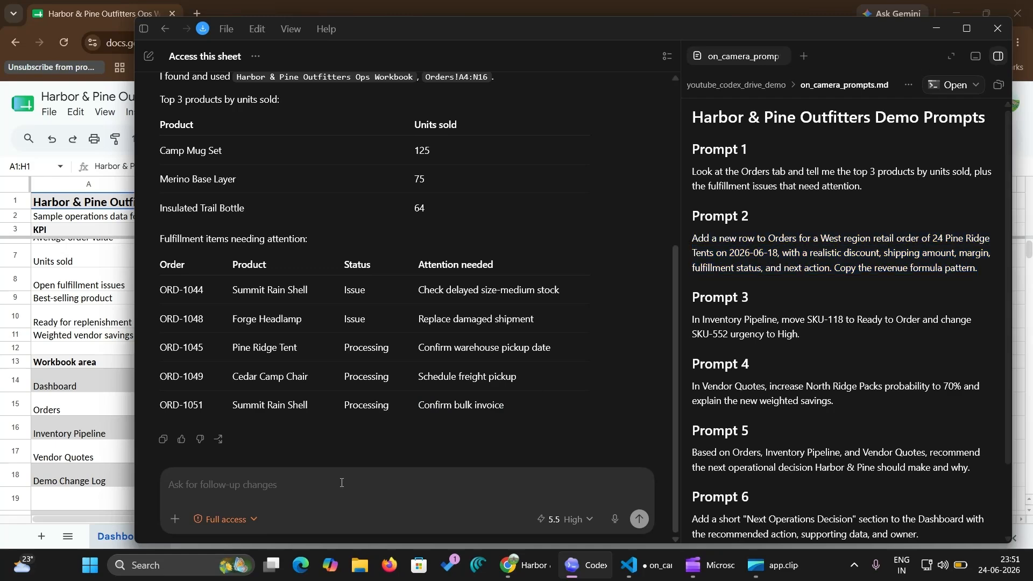
key(ctrl+v)
key(Return)
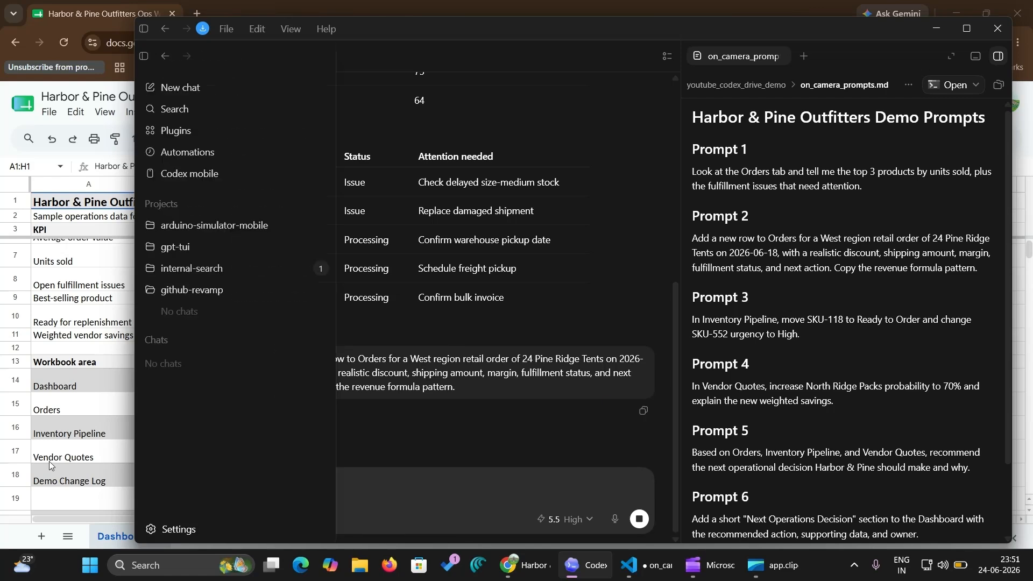
Switch to Google Sheets and check the end of the Orders table for the new Pine Ridge Tent row, checking Codex's progress meanwhile
click(127, 534)
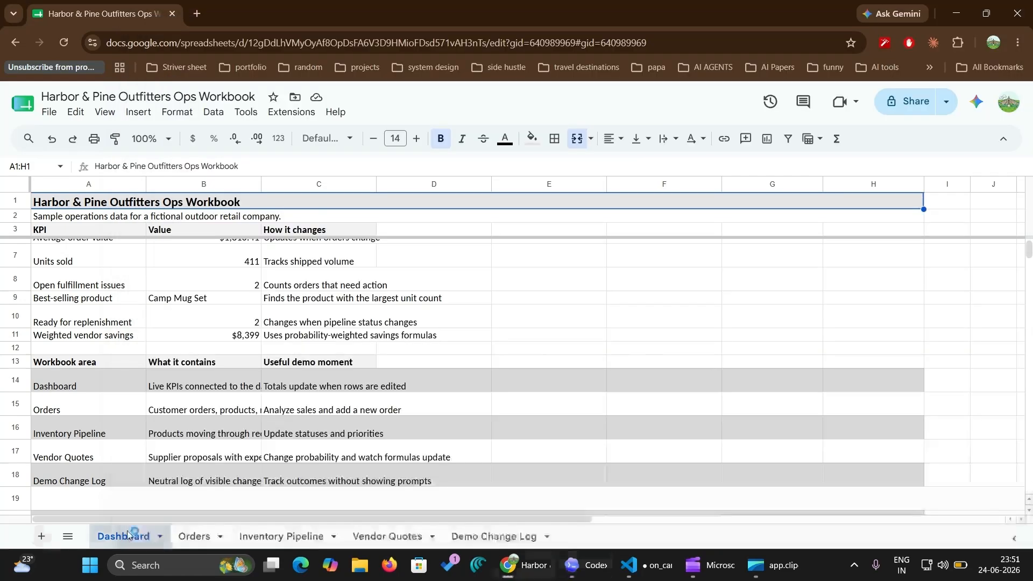
click(192, 536)
scroll(251, 414, down, 4)
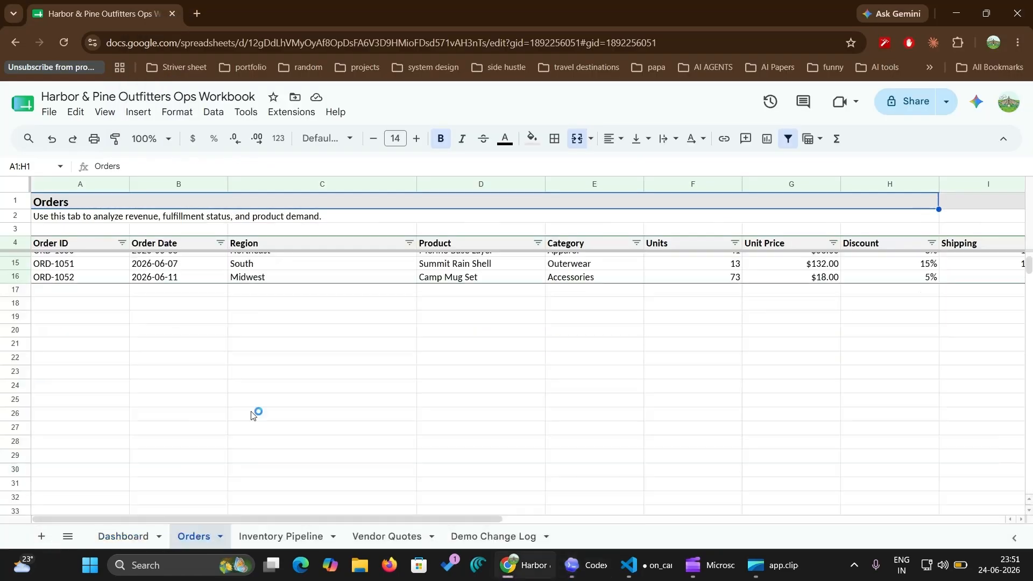
click(575, 559)
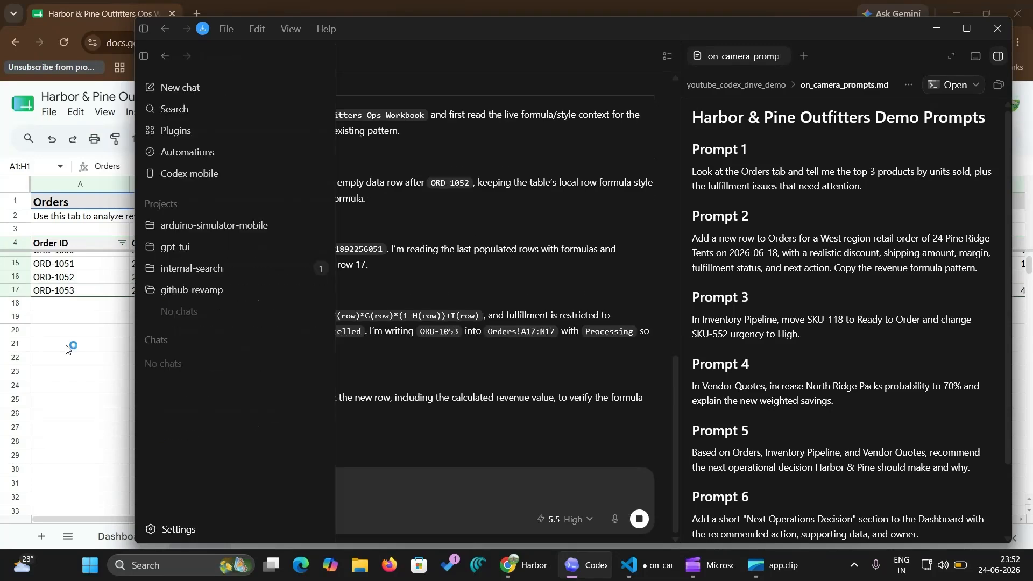
click(66, 348)
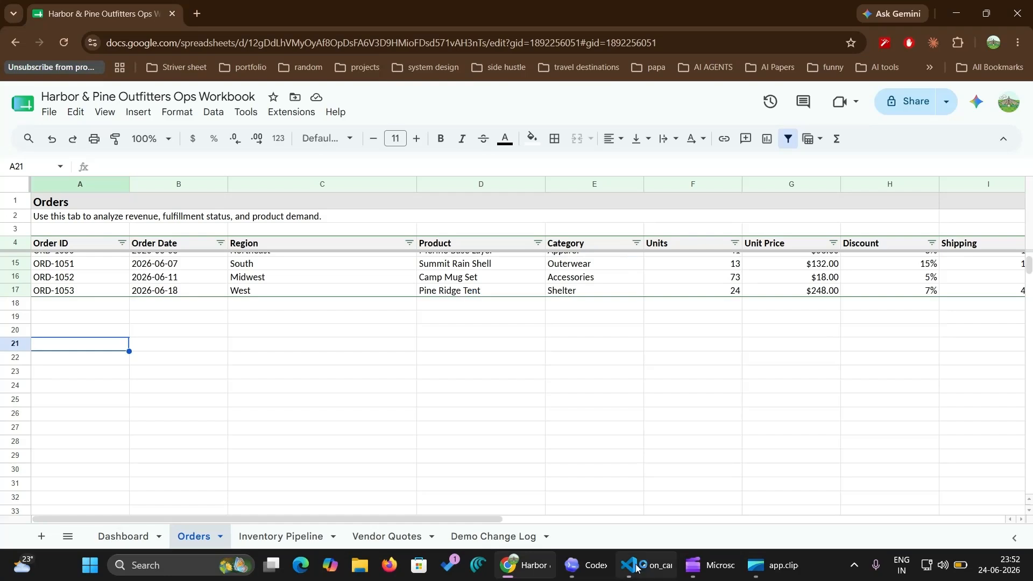
Return to Codex and send Prompt 3, asking to move SKU-118 to Ready to Order and change SKU-552 urgency to High in Inventory Pipeline
click(599, 578)
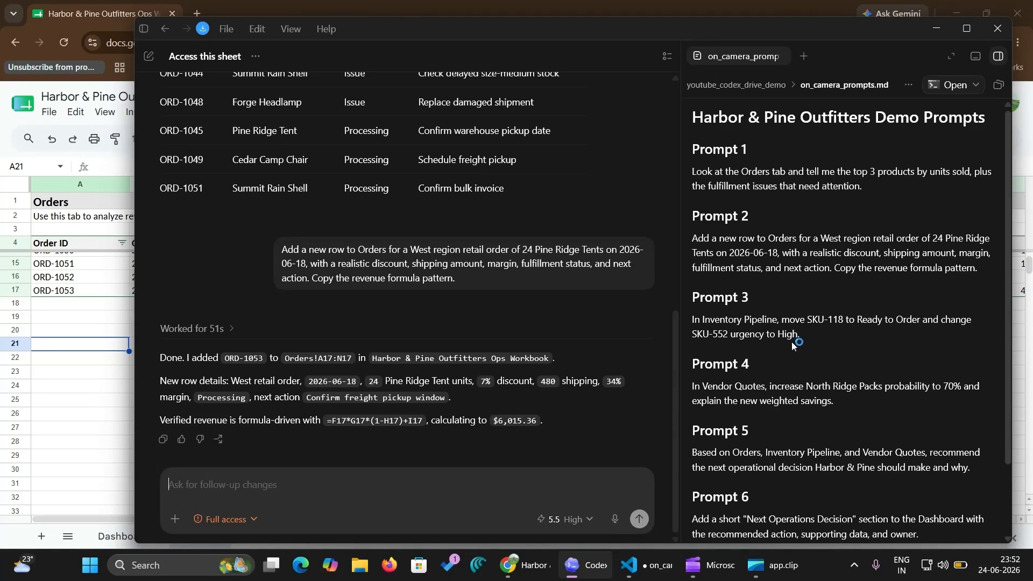
drag(805, 337, 694, 322)
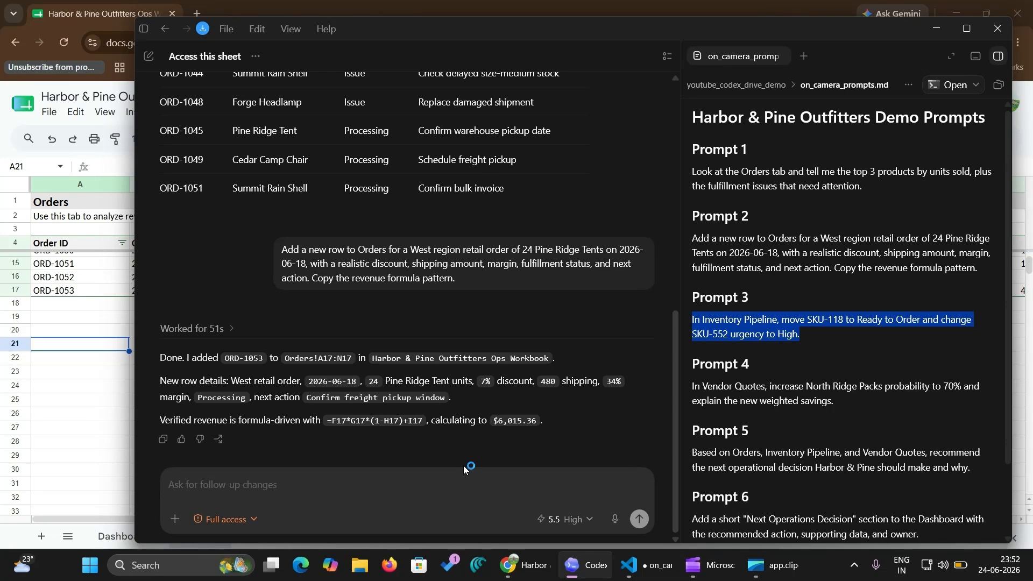
click(456, 482)
text(In Inventory Pipeline, move SKU-118 to Ready to Order and change SKU-552 urgency to High.)
key(Return)
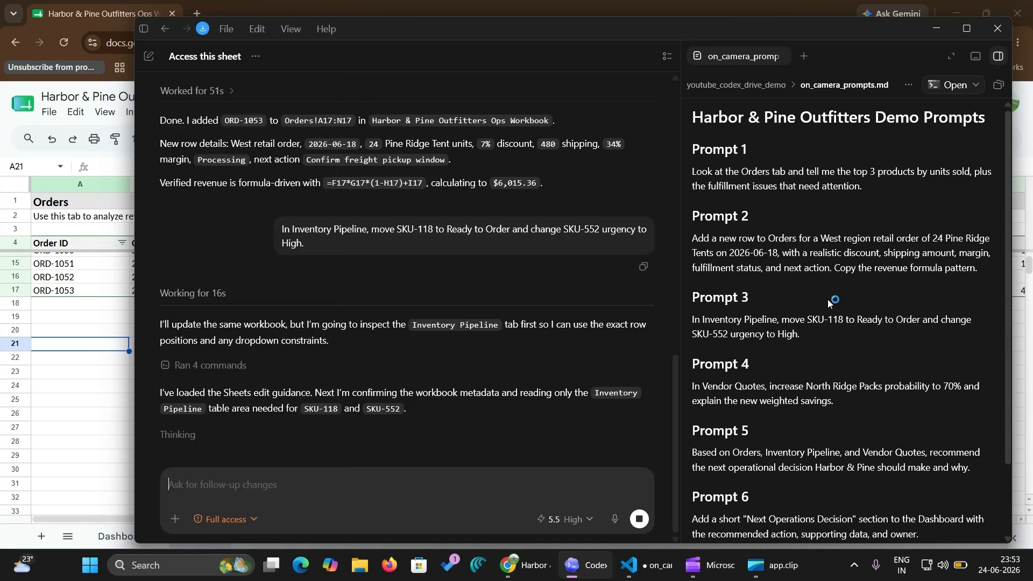
Switch to the Inventory Pipeline sheet in Google Sheets and check the stage of SKU-118 and the urgency of SKU-552
click(55, 427)
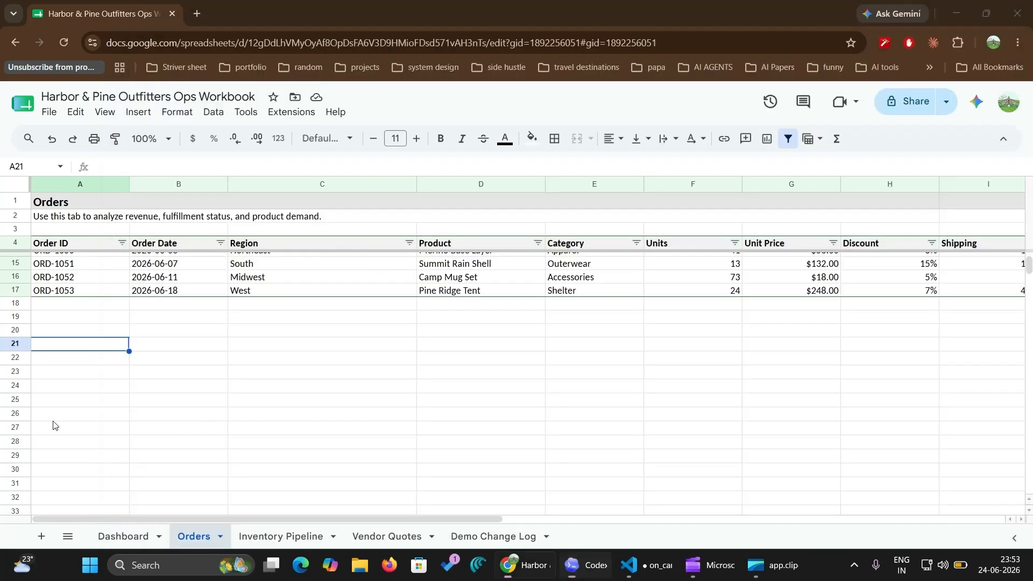
click(294, 538)
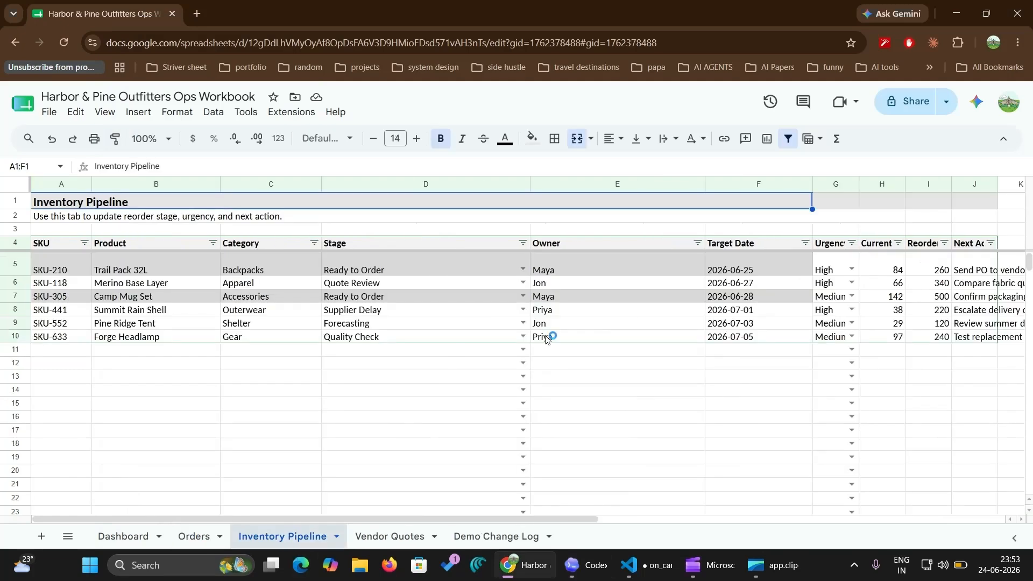
scroll(637, 292, right, 3)
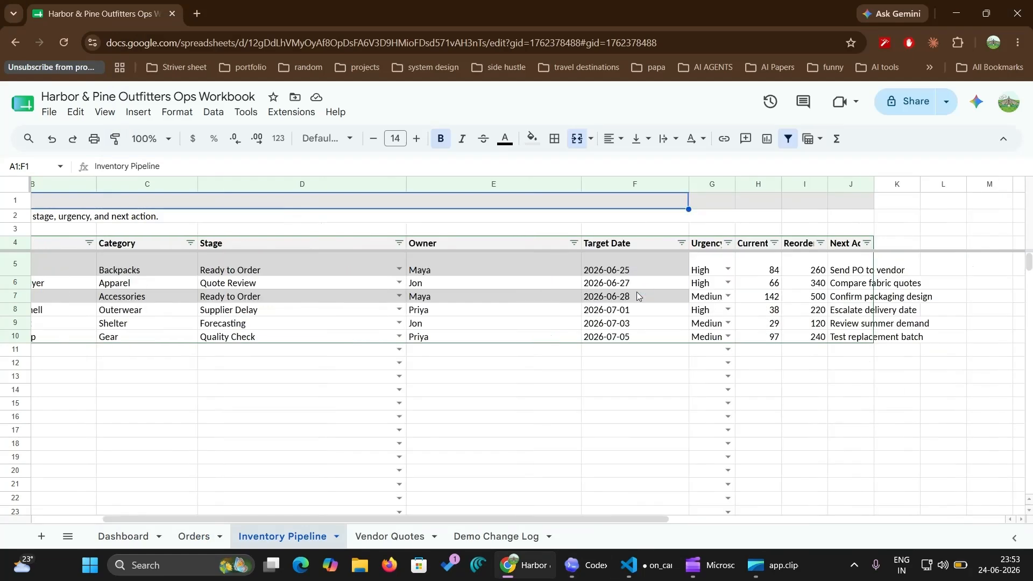
scroll(637, 295, left, 1)
scroll(629, 345, left, 1)
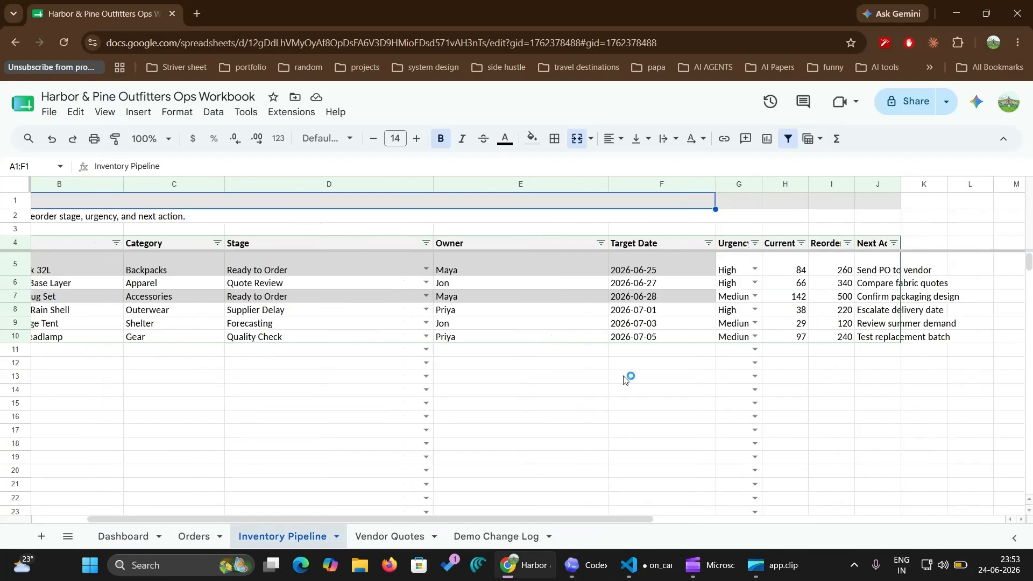
click(603, 569)
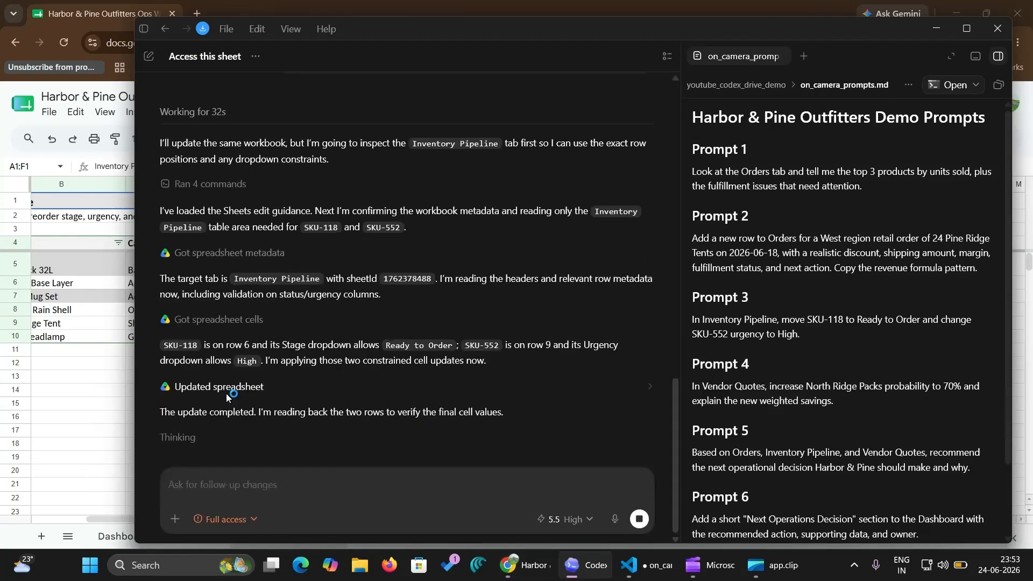
click(54, 422)
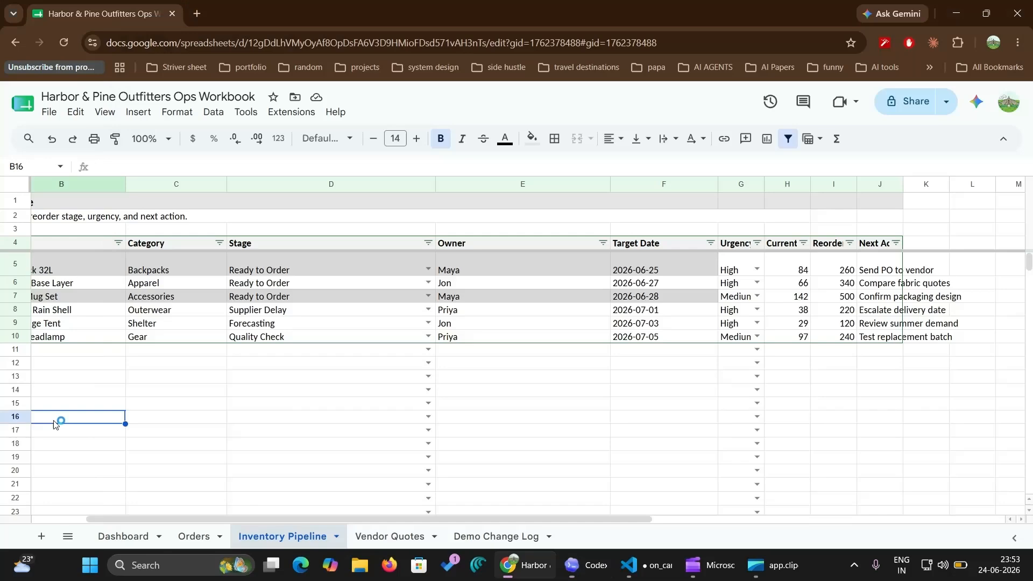
Finish reviewing the Inventory Pipeline rows, switch to Codex and send Prompt 4, asking to raise North Ridge Packs probability to 70% and explain the weighted savings
scroll(321, 349, left, 2)
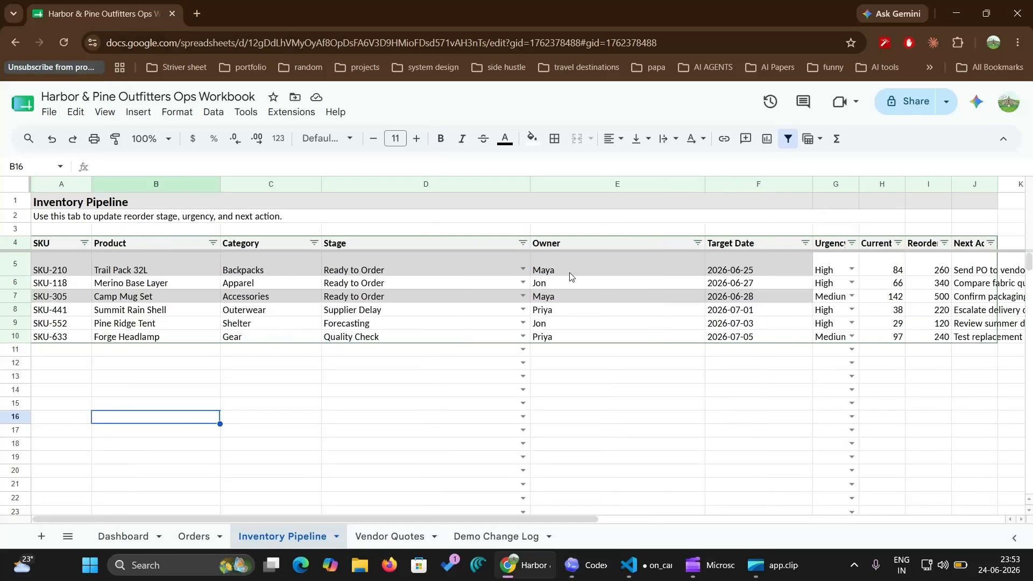
scroll(653, 277, right, 2)
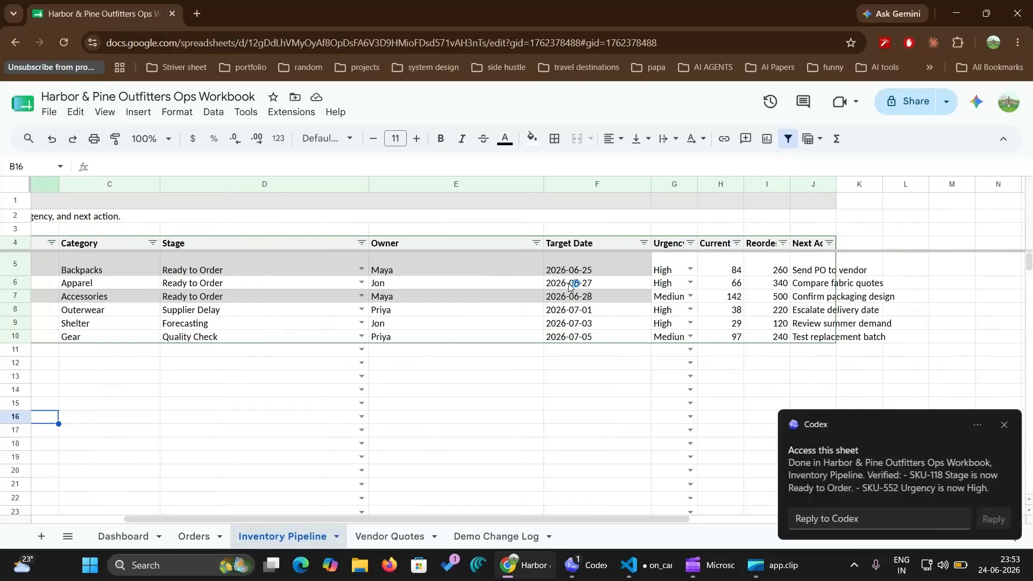
key(alt+Tab)
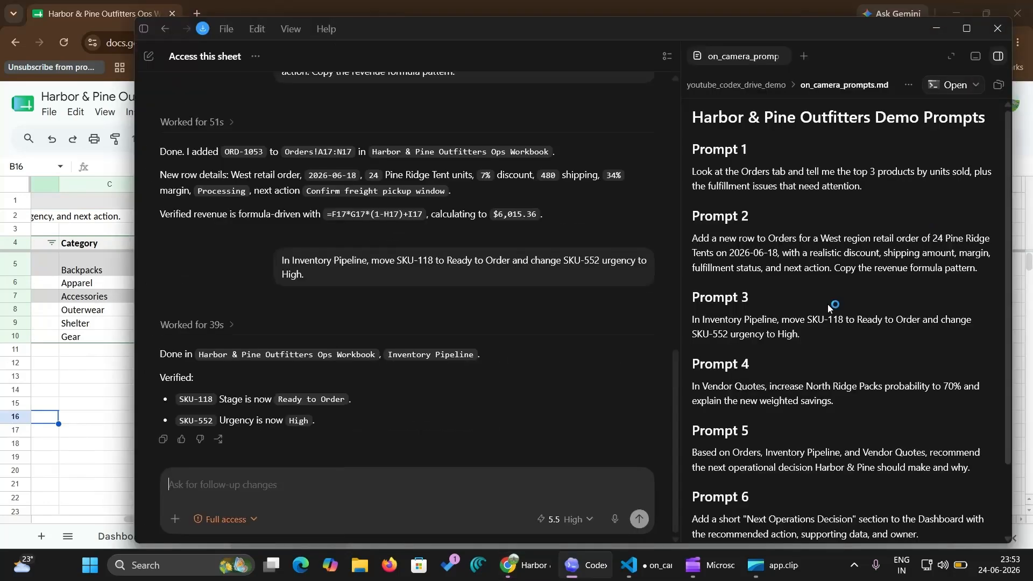
drag(843, 403, 692, 389)
key(ctrl+c)
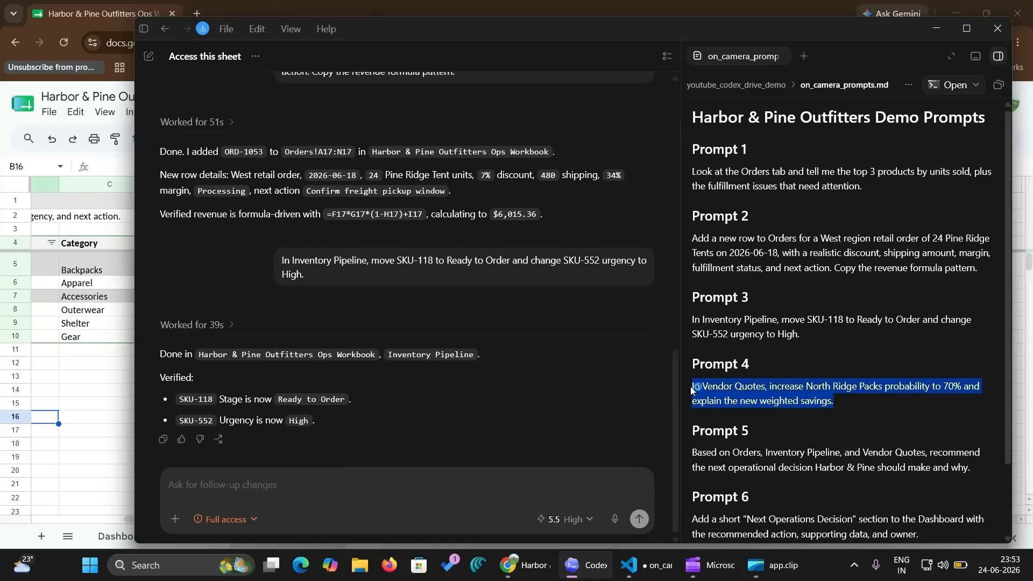
click(441, 487)
key(ctrl+v)
key(Return)
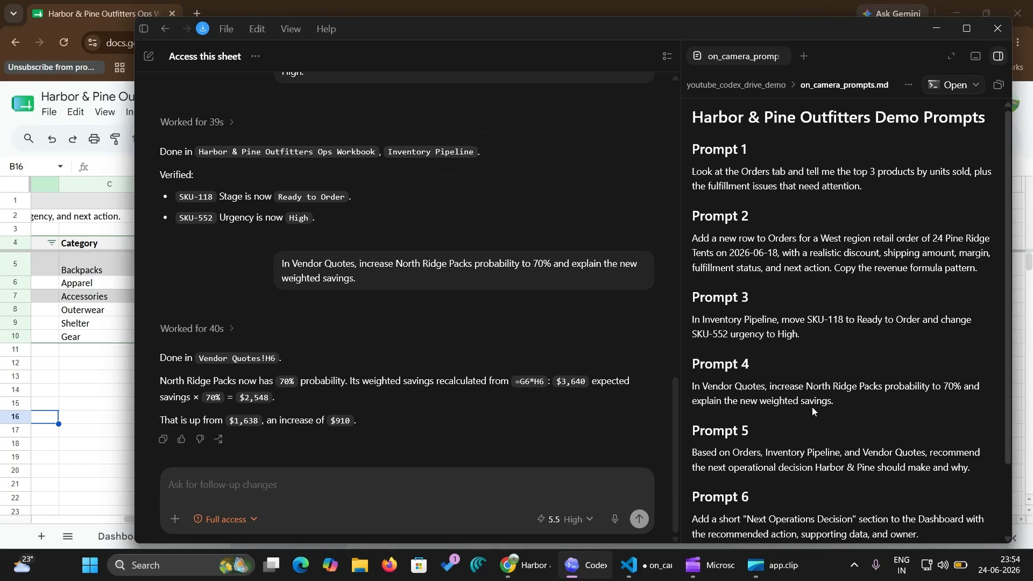
Switch to the Vendor Quotes sheet in Google Sheets and compare the North Ridge Packs probability and weighted savings with Codex's reply
click(78, 395)
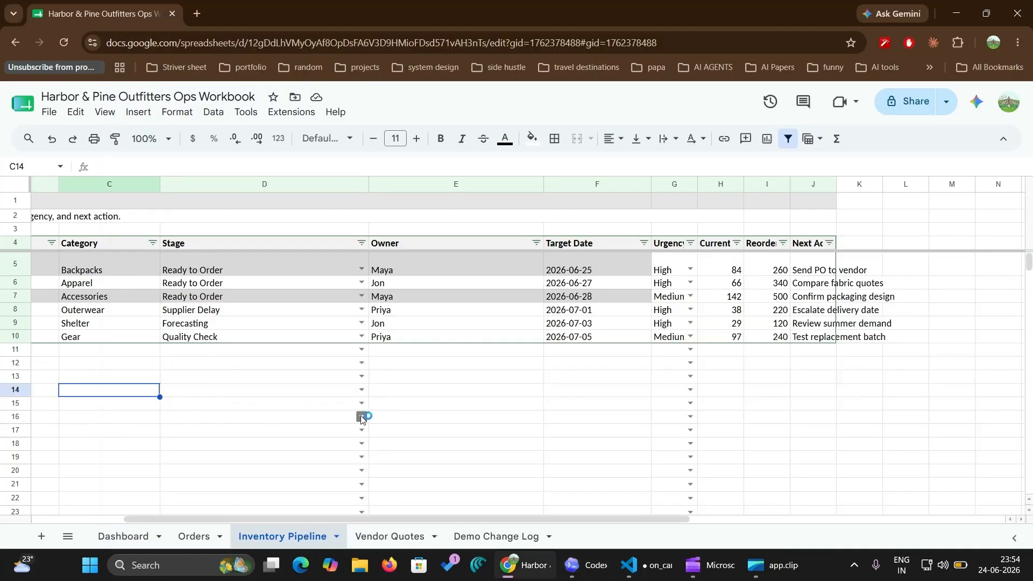
click(390, 537)
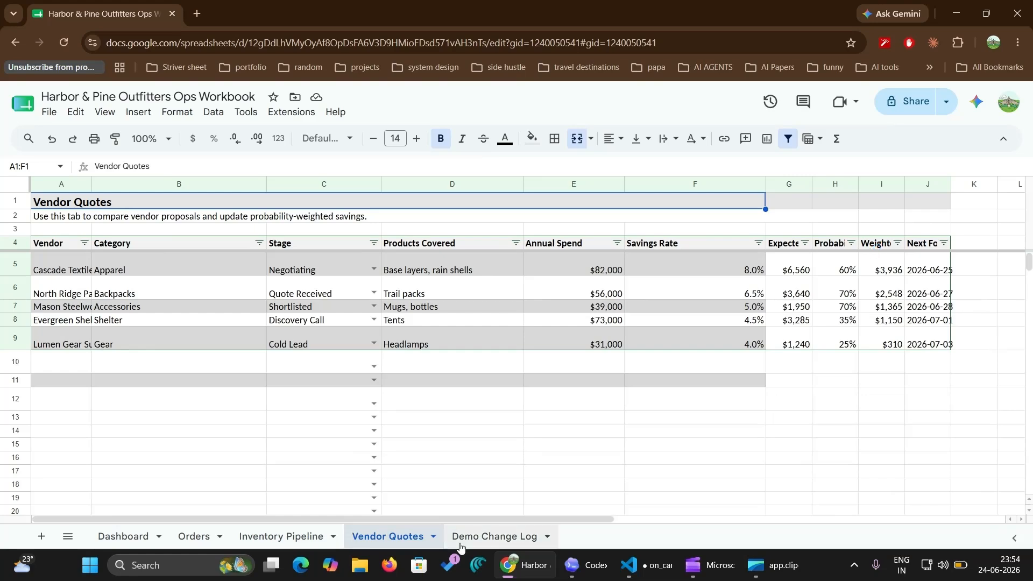
click(610, 554)
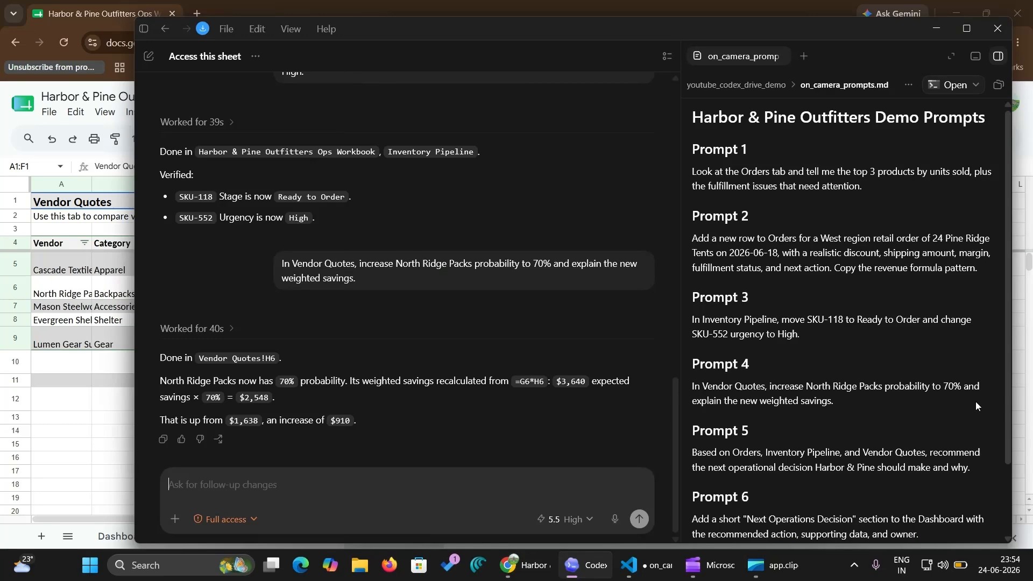
click(103, 437)
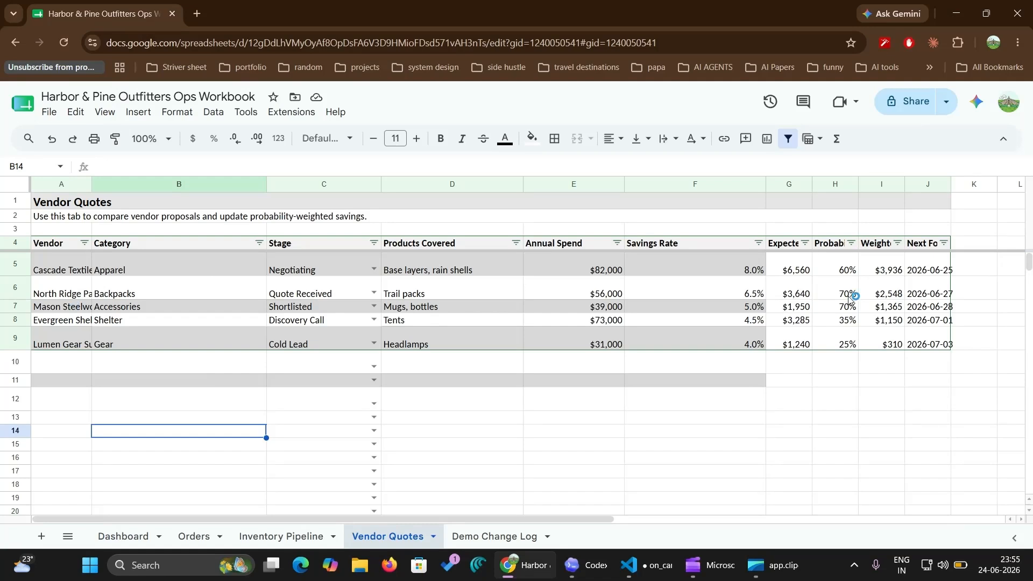
Return to Codex and send Prompt 5, asking for the next operational decision based on Orders, Inventory Pipeline and Vendor Quotes, and why
mouse_move(624, 569)
click(584, 566)
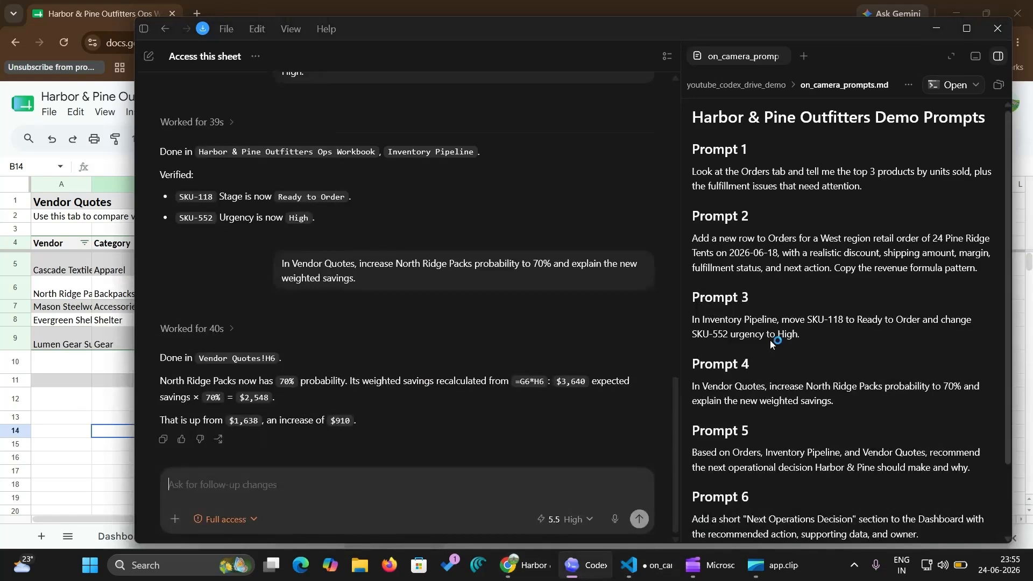
scroll(770, 340, down, 2)
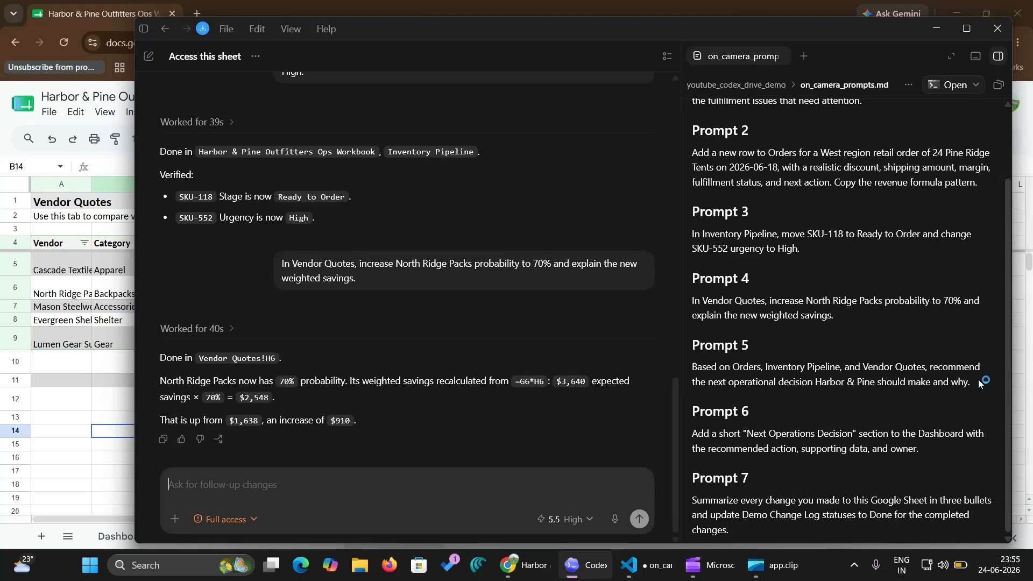
drag(979, 382, 717, 366)
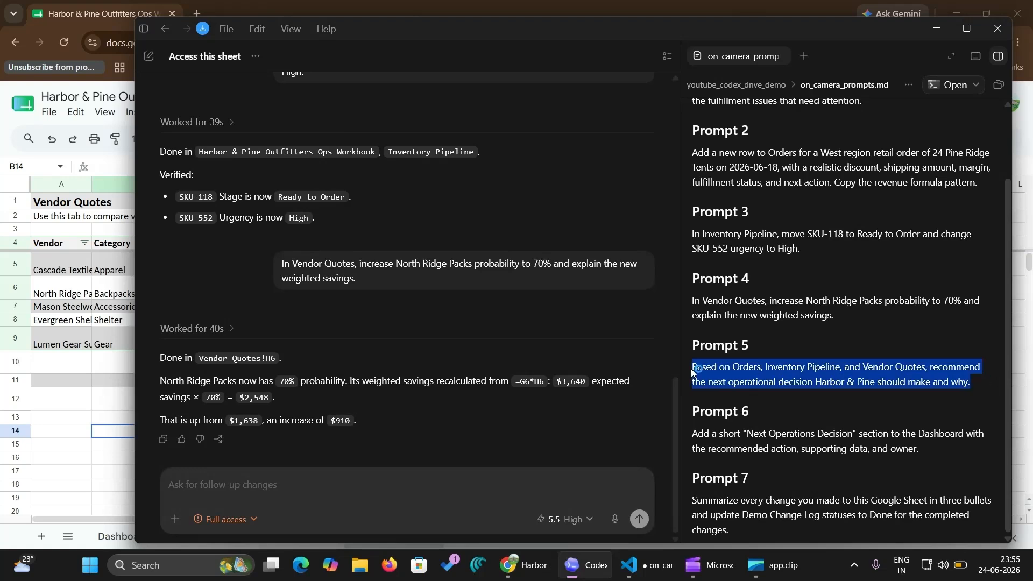
click(380, 485)
text(Based on Orders, Inventory Pipeline, and Vendor Quotes, recommend the next operational decision Harbor & Pine should make and why.)
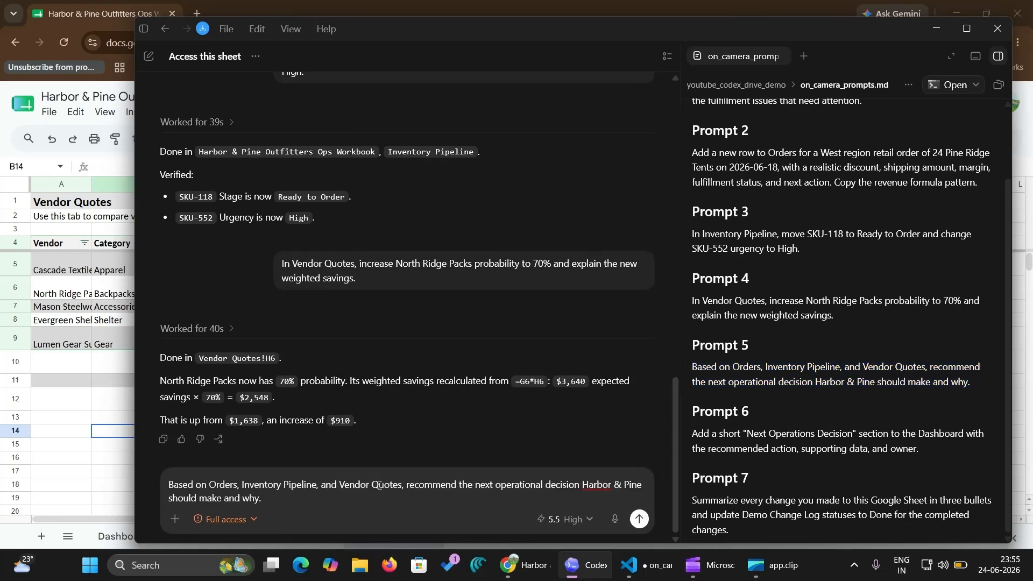
key(Return)
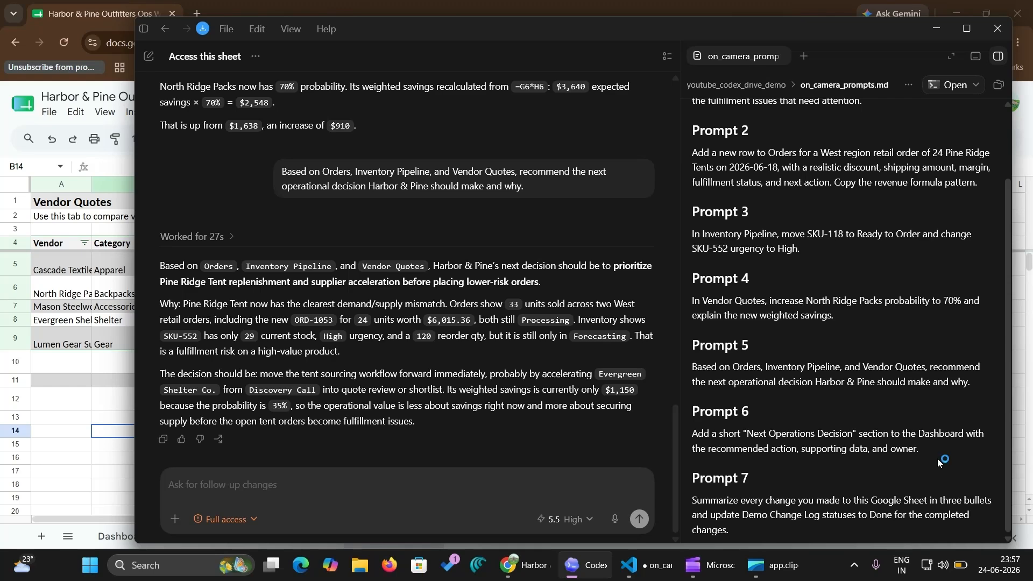
Send Prompt 6 from the prompts file, requesting a short "Next Operations Decision" section on the Dashboard with recommended action, supporting data and owner
drag(939, 463, 791, 452)
click(898, 467)
drag(897, 467, 610, 438)
key(ctrl+c)
click(539, 473)
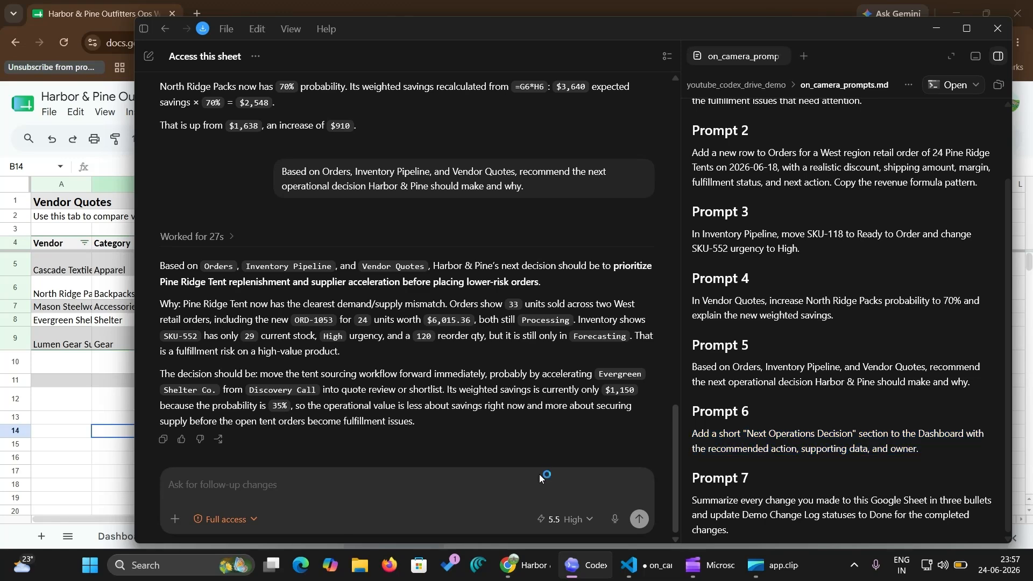
key(ctrl+v)
key(Return)
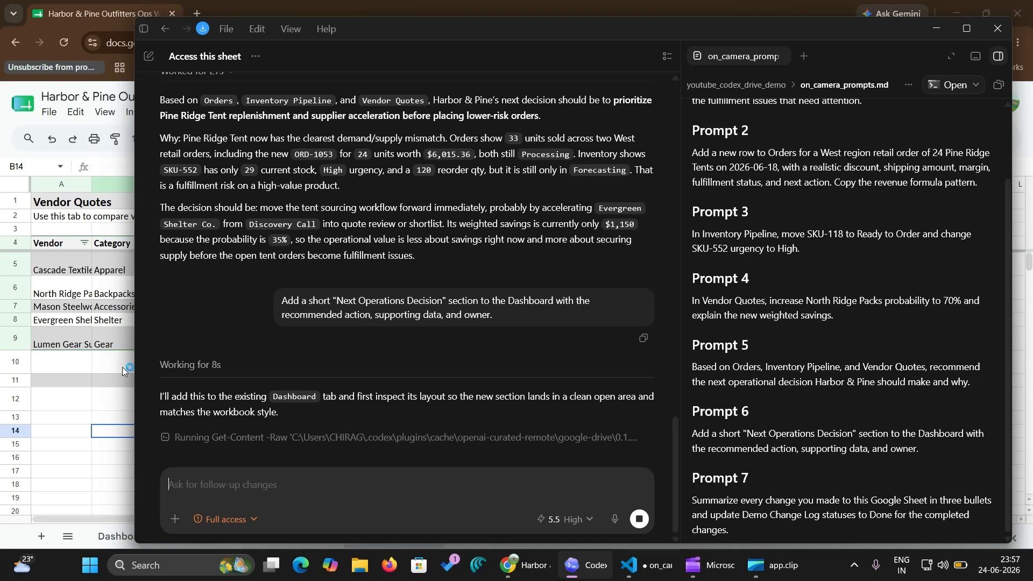
Switch to the Dashboard sheet in Google Sheets and check below the workbook area table for the Next Operations Decision section, checking Codex's progress meanwhile
click(78, 398)
click(153, 533)
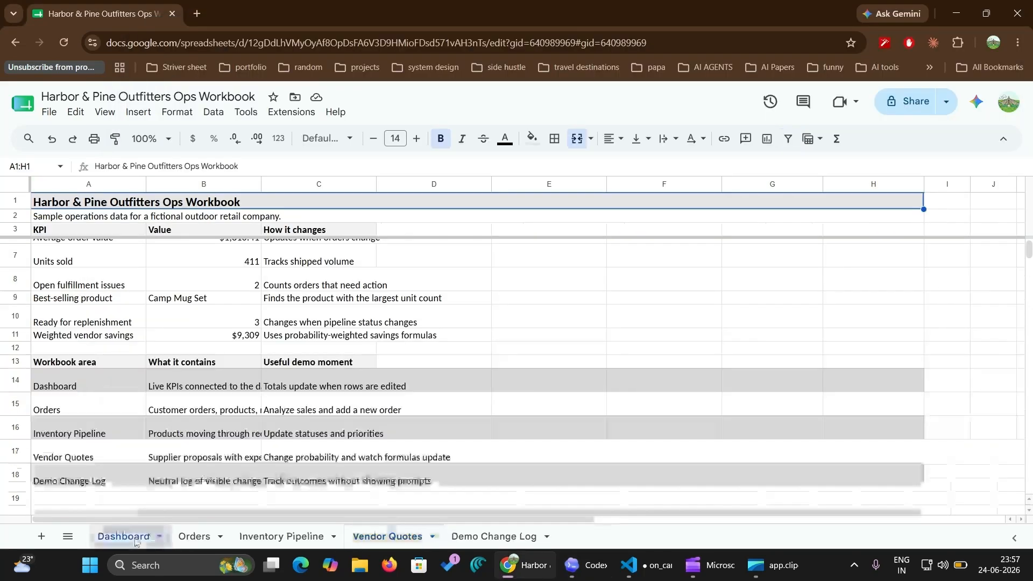
scroll(410, 397, down, 5)
scroll(410, 397, up, 4)
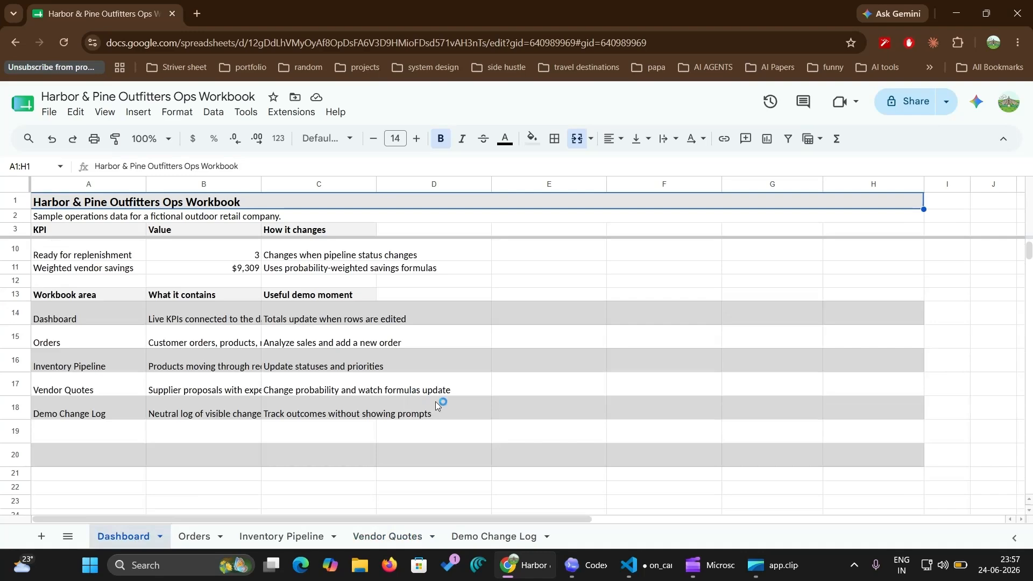
click(578, 578)
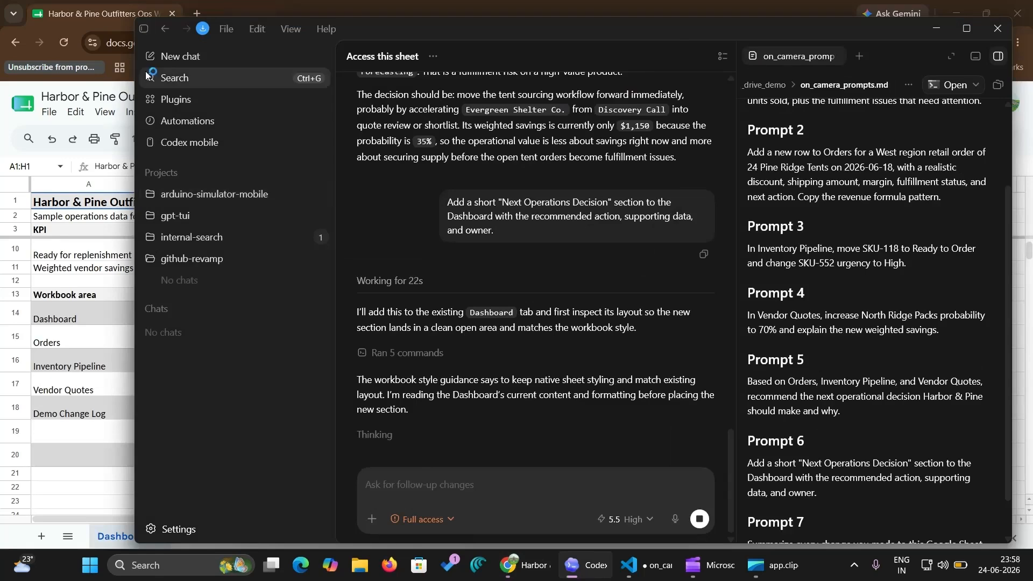
click(143, 29)
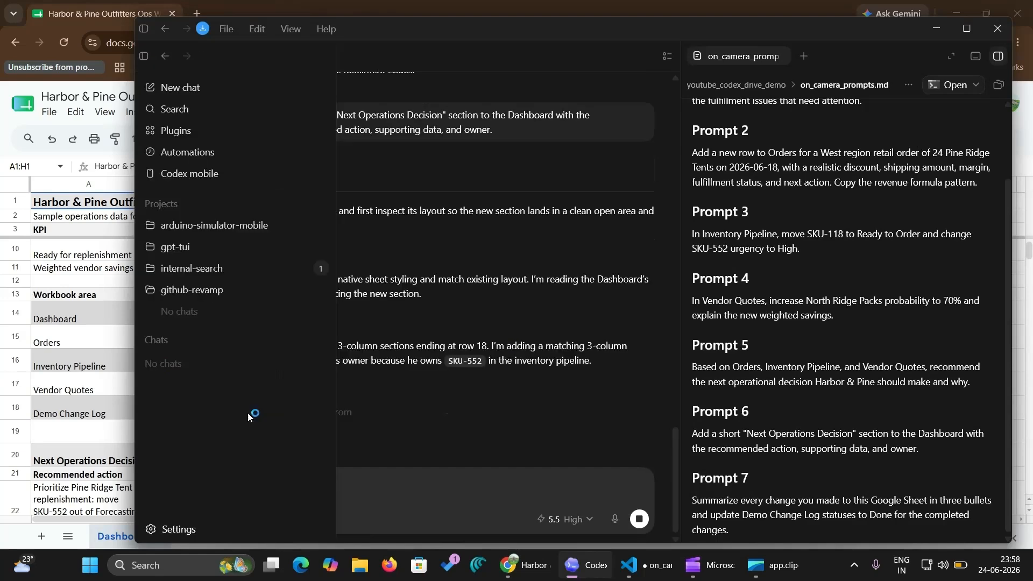
click(99, 441)
scroll(133, 434, down, 3)
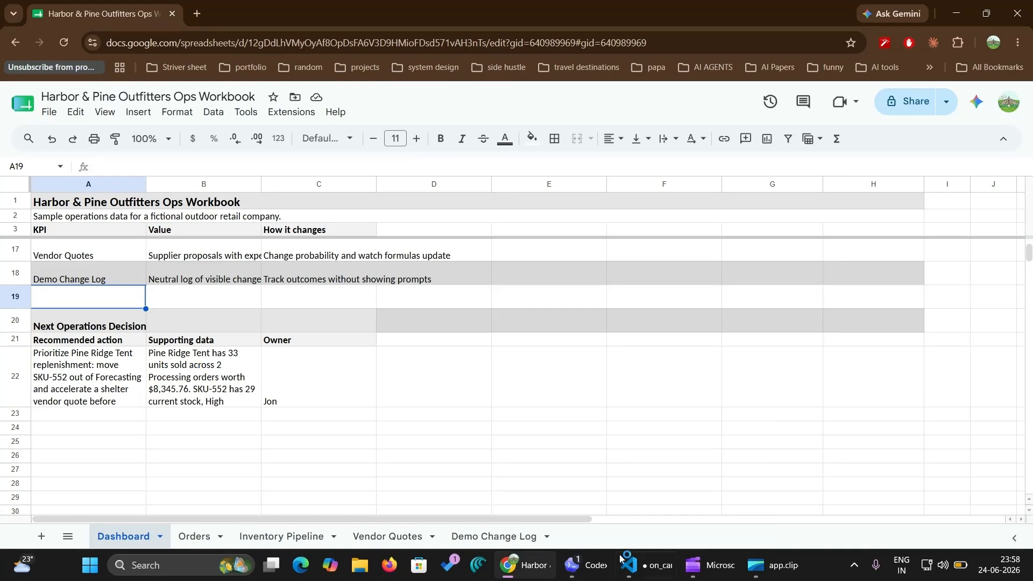
Return to Codex and send Prompt 7, asking for a three-bullet summary of all changes and Demo Change Log statuses set to Done
click(578, 575)
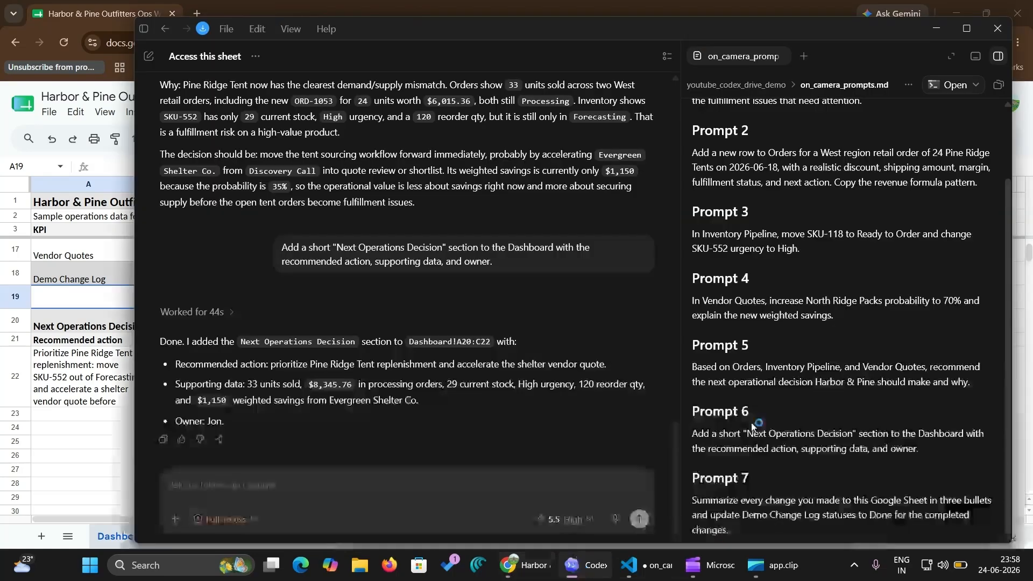
drag(760, 525, 676, 501)
key(ctrl+c)
click(506, 484)
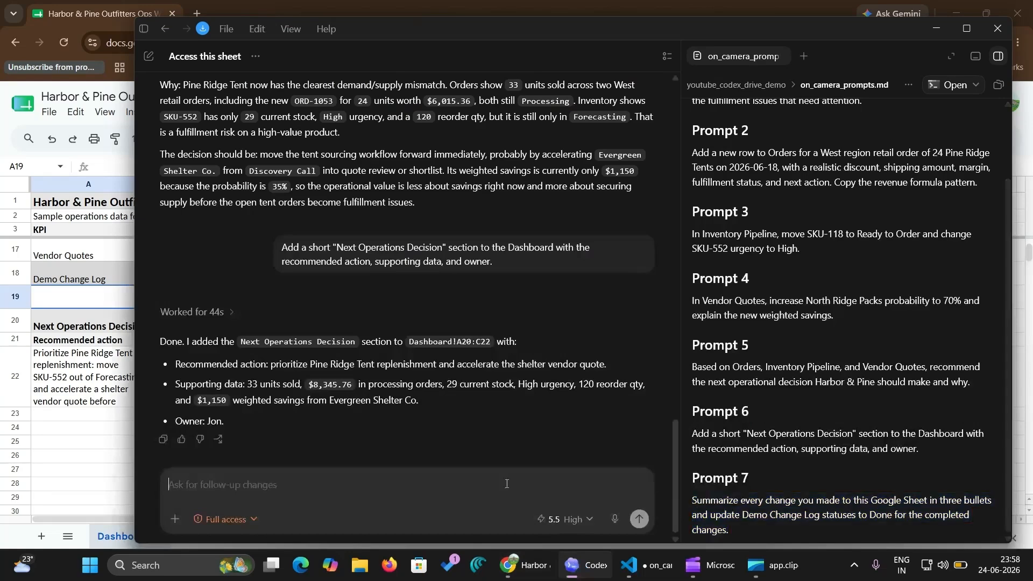
key(ctrl+v)
key(Return)
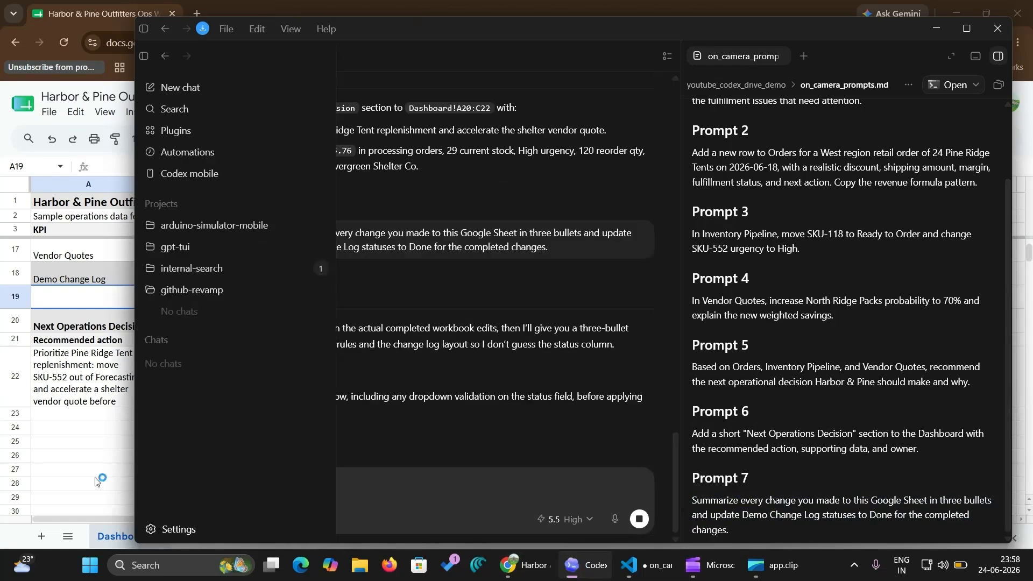
Switch to the Demo Change Log sheet in Google Sheets and check the Status column for CHG-001 to CHG-005, reading Codex's summary meanwhile
click(59, 473)
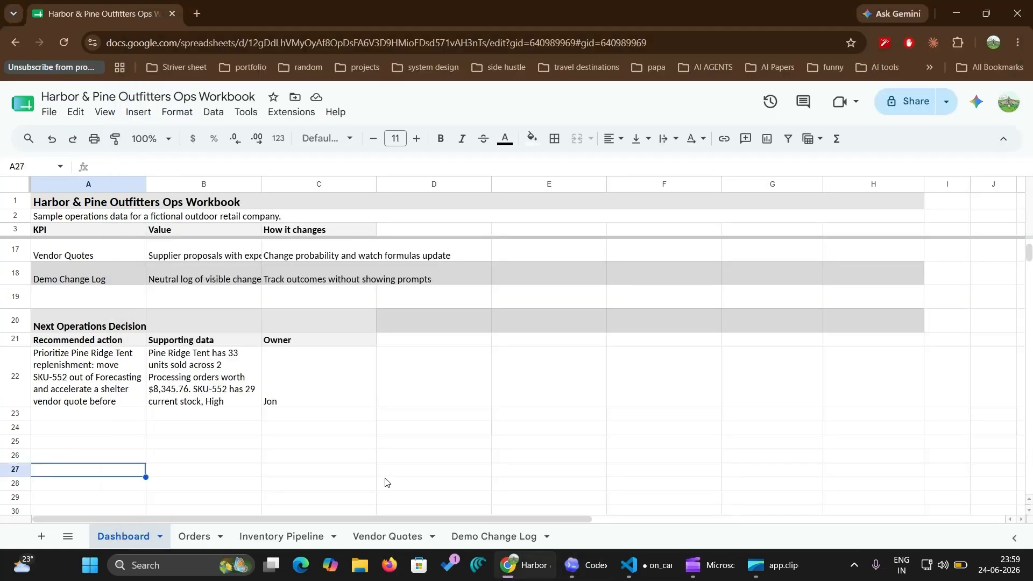
click(466, 540)
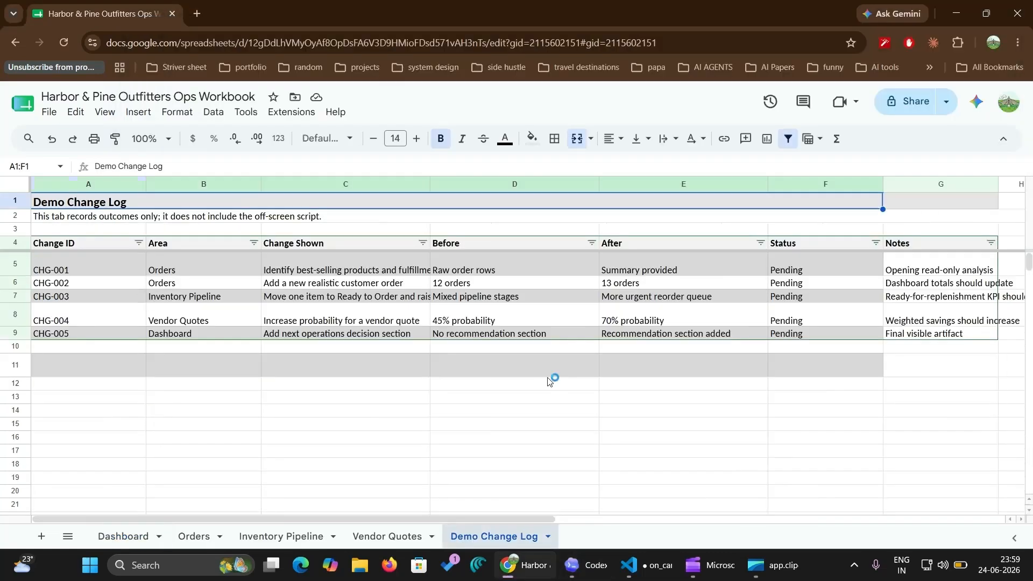
mouse_move(720, 574)
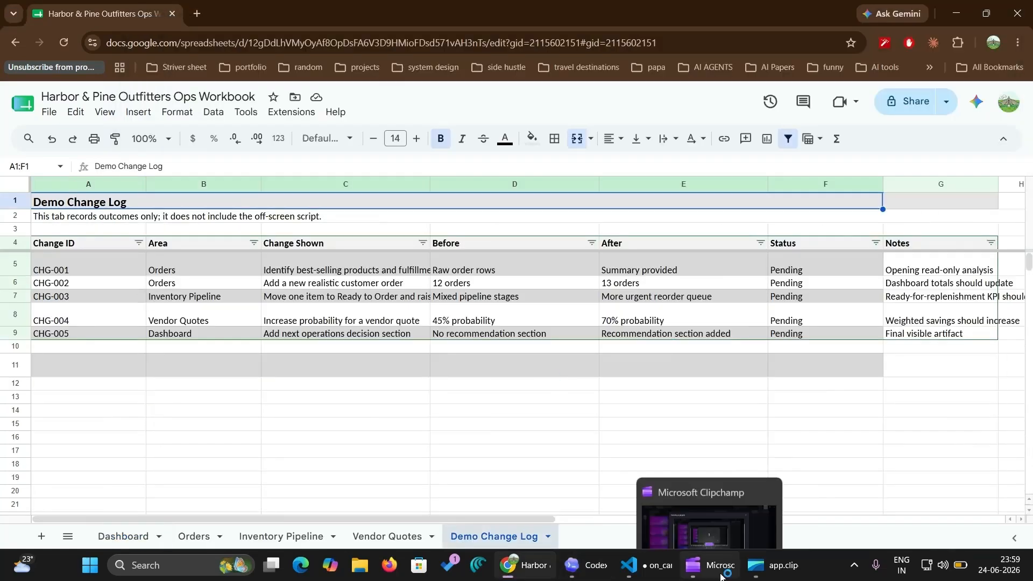
click(597, 577)
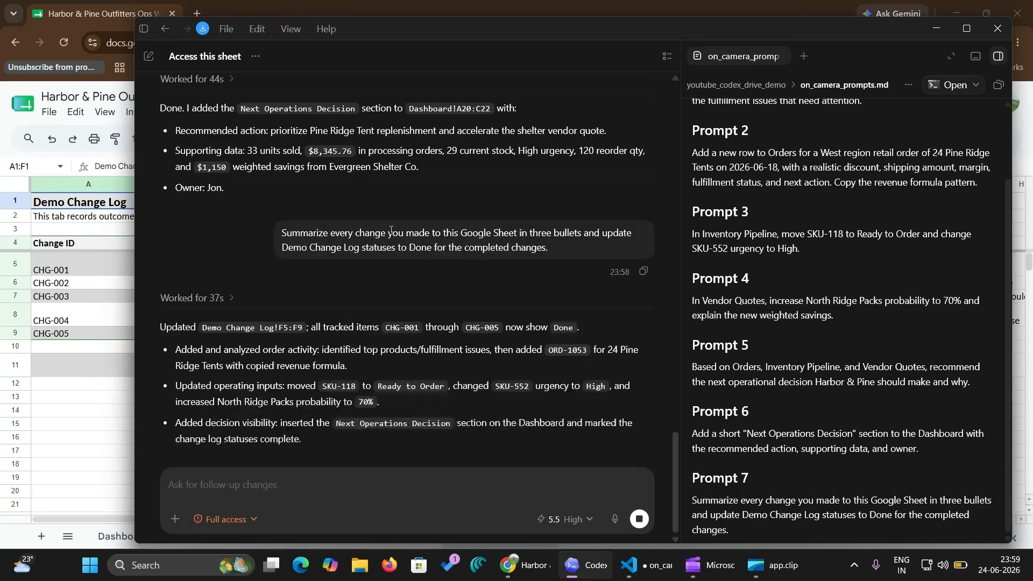
click(114, 457)
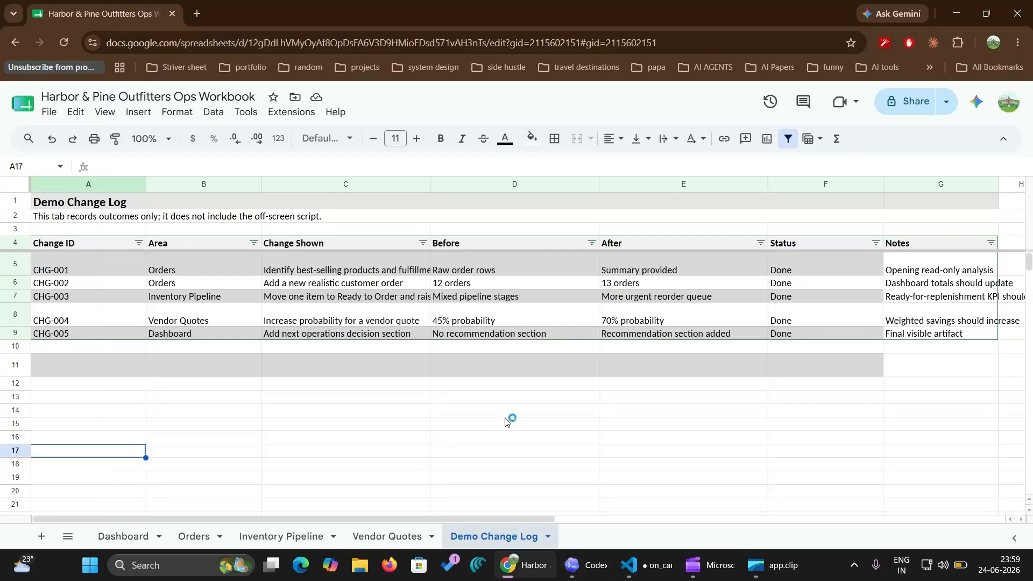
mouse_move(625, 576)
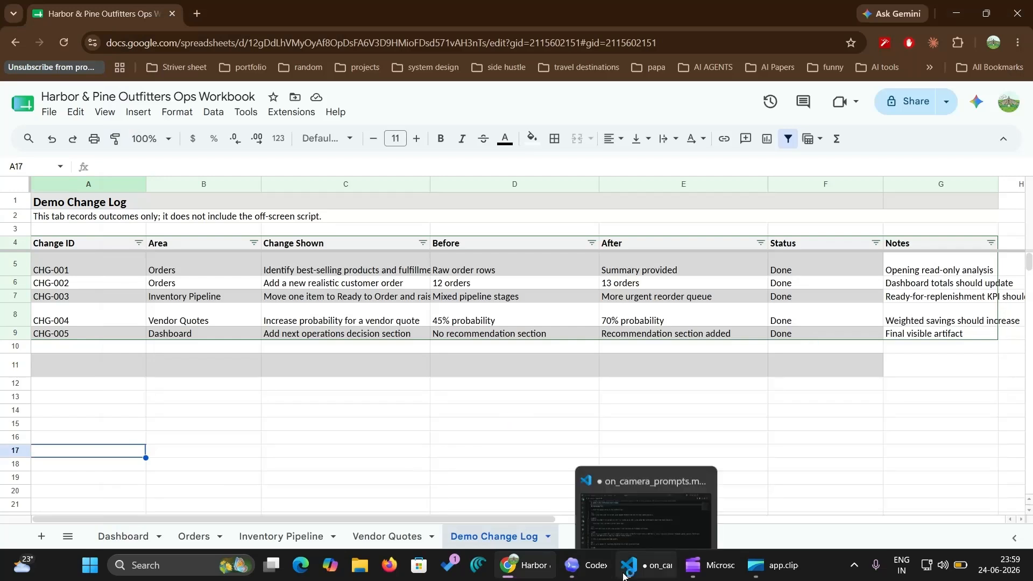
mouse_move(585, 575)
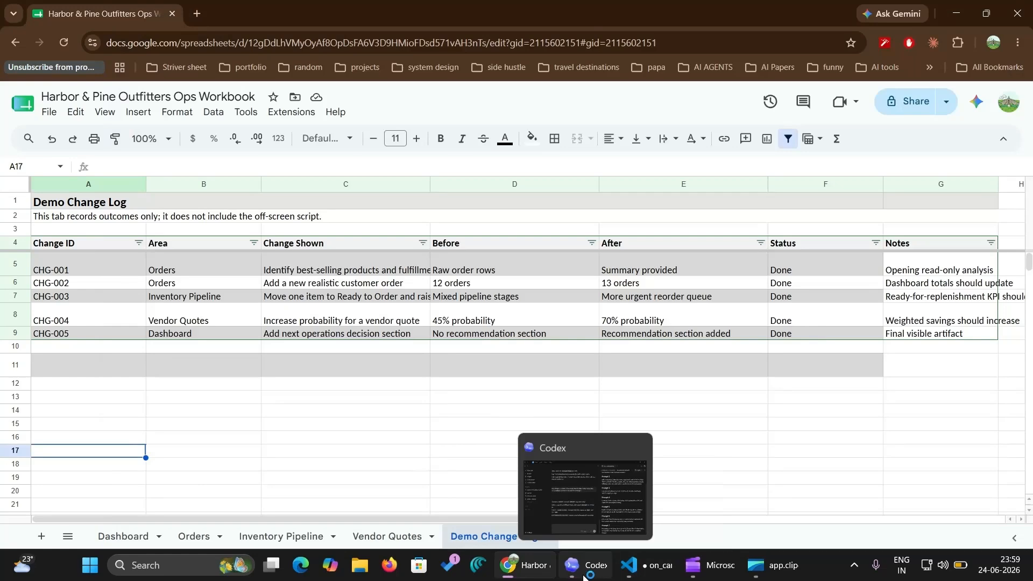
click(633, 571)
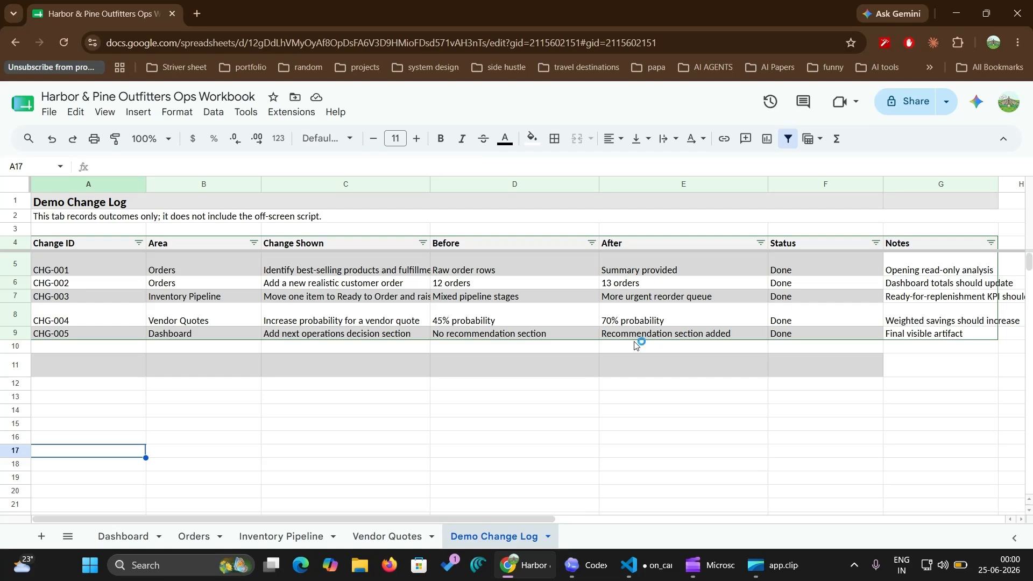
click(698, 567)
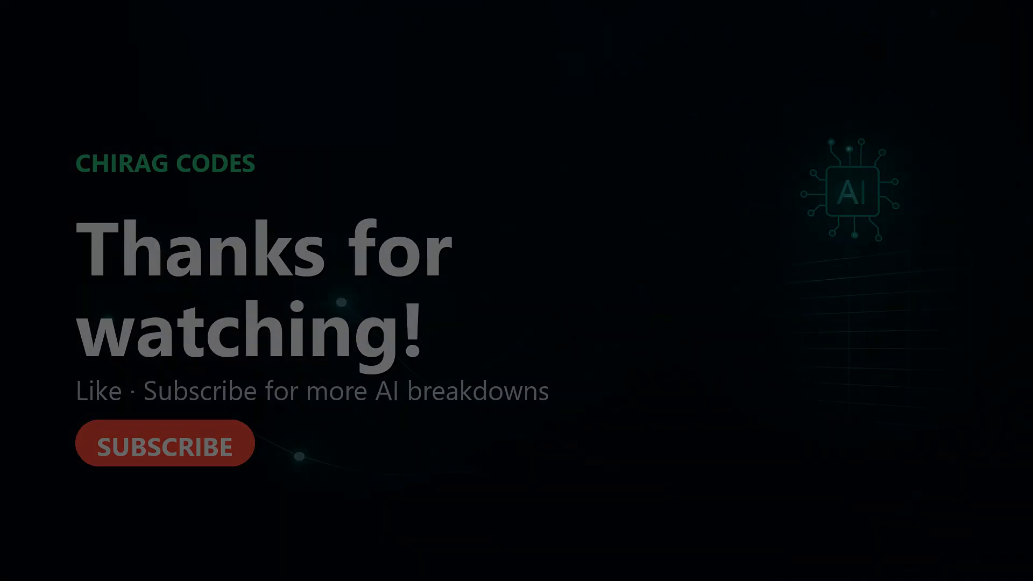